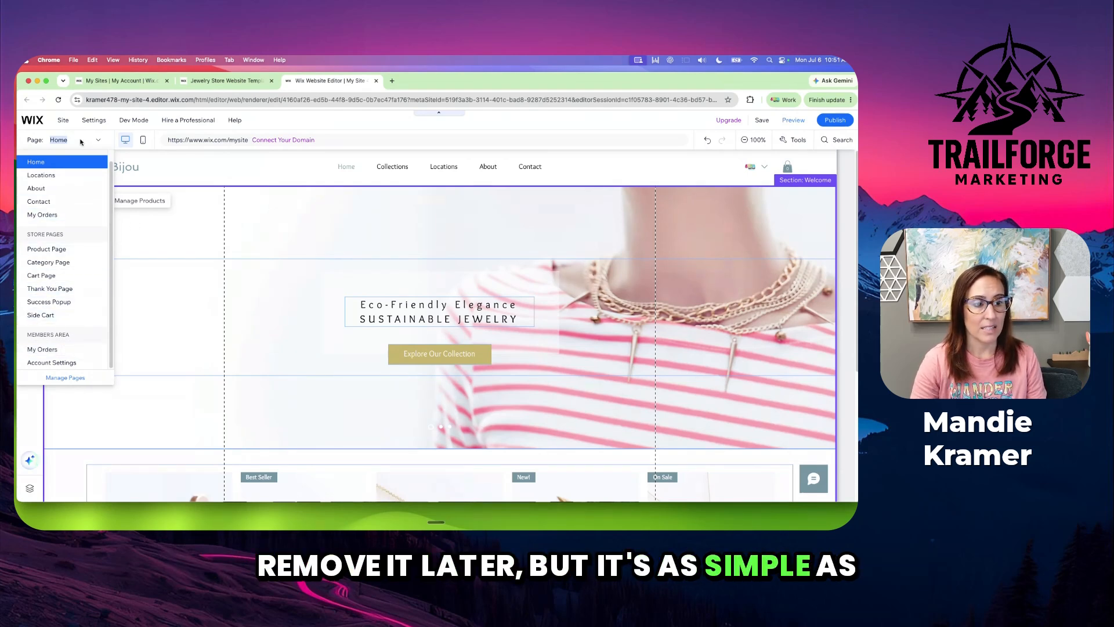
# Examine the management and deletion options for the site's Store Pages and Members Area
pyautogui.click(81, 380)
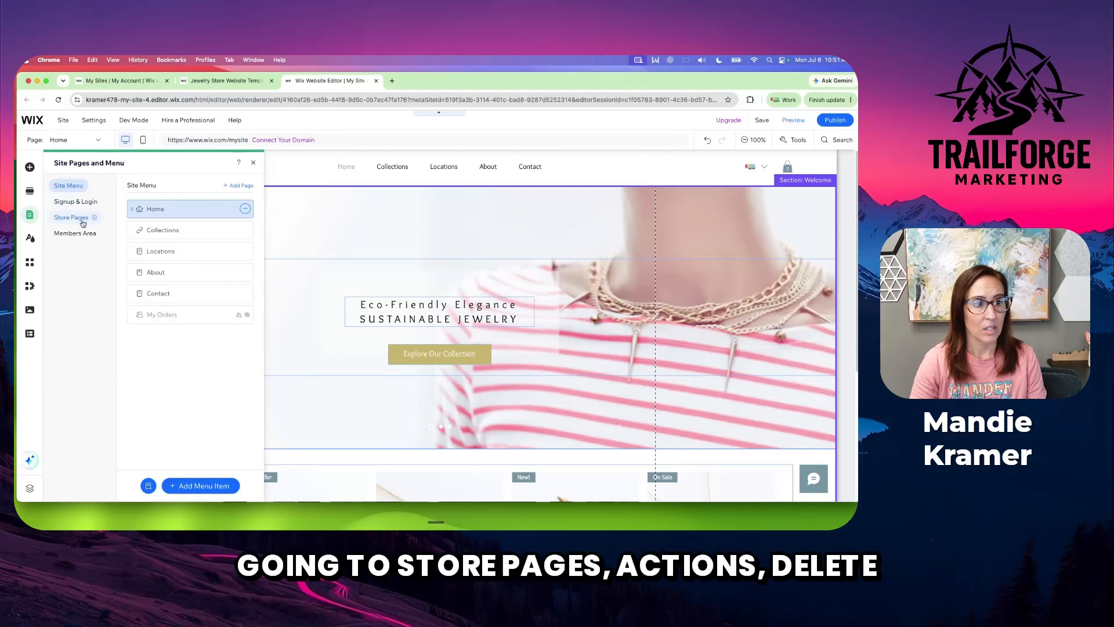
pyautogui.click(93, 218)
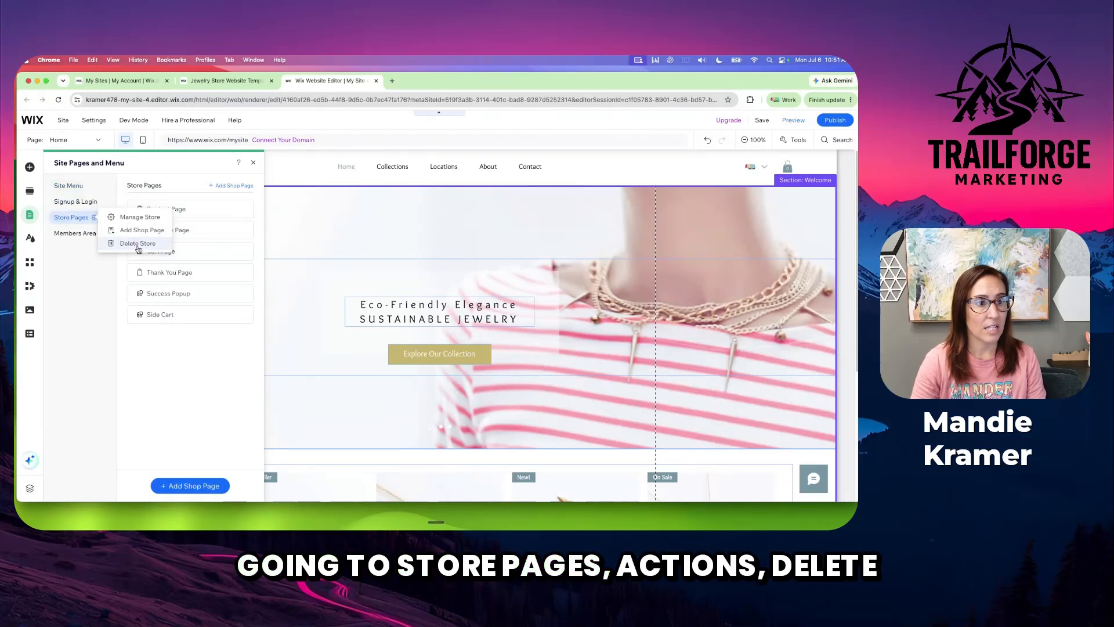
pyautogui.click(68, 217)
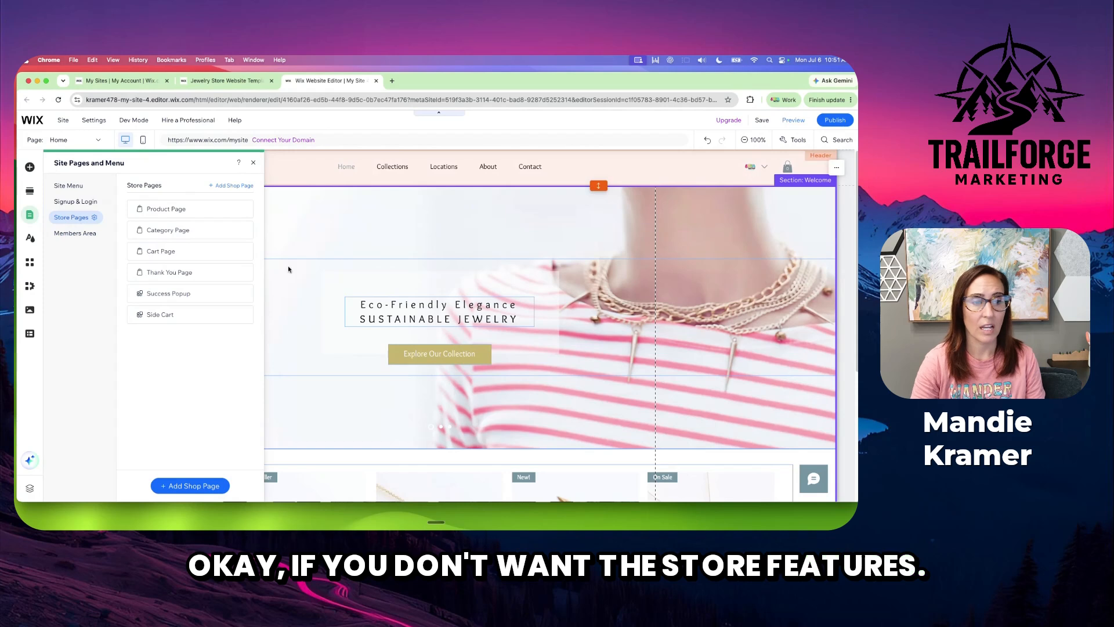
pyautogui.click(69, 234)
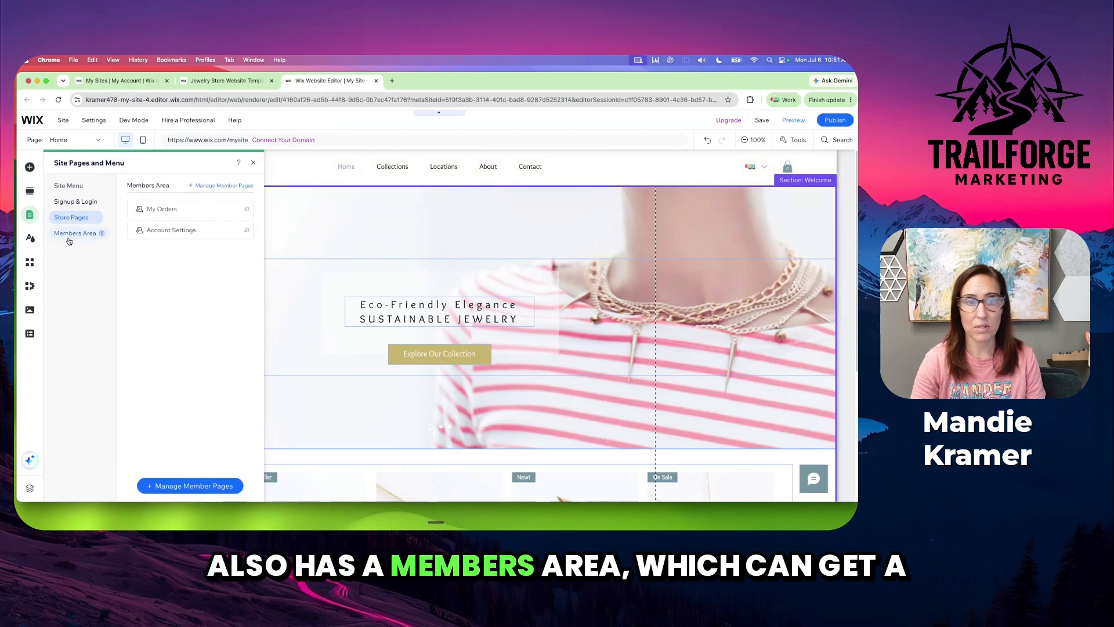
pyautogui.click(101, 234)
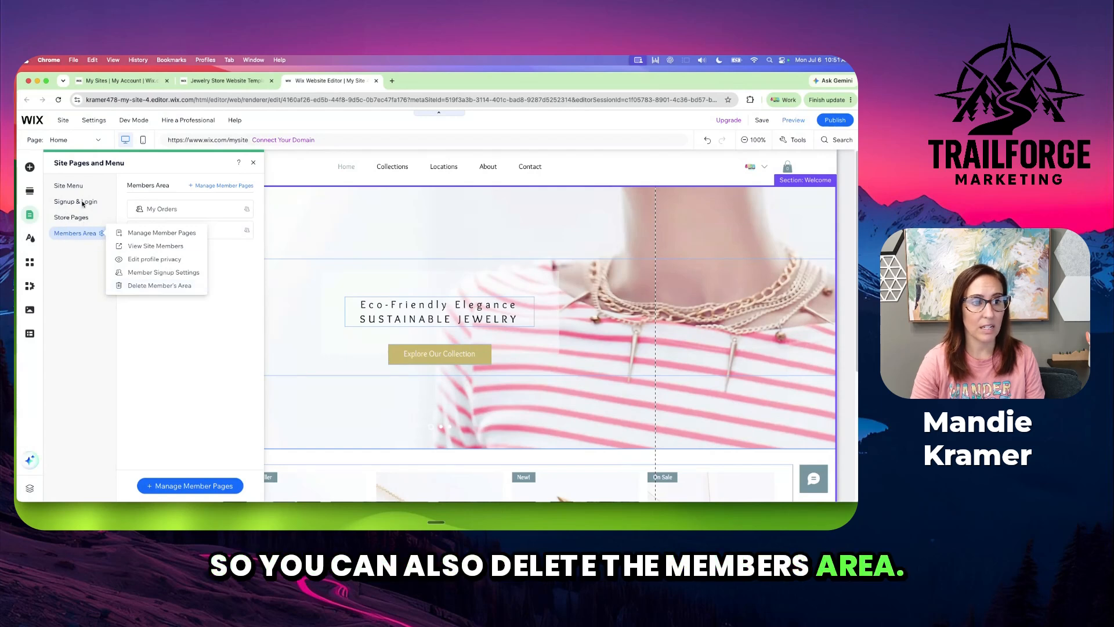
pyautogui.click(91, 273)
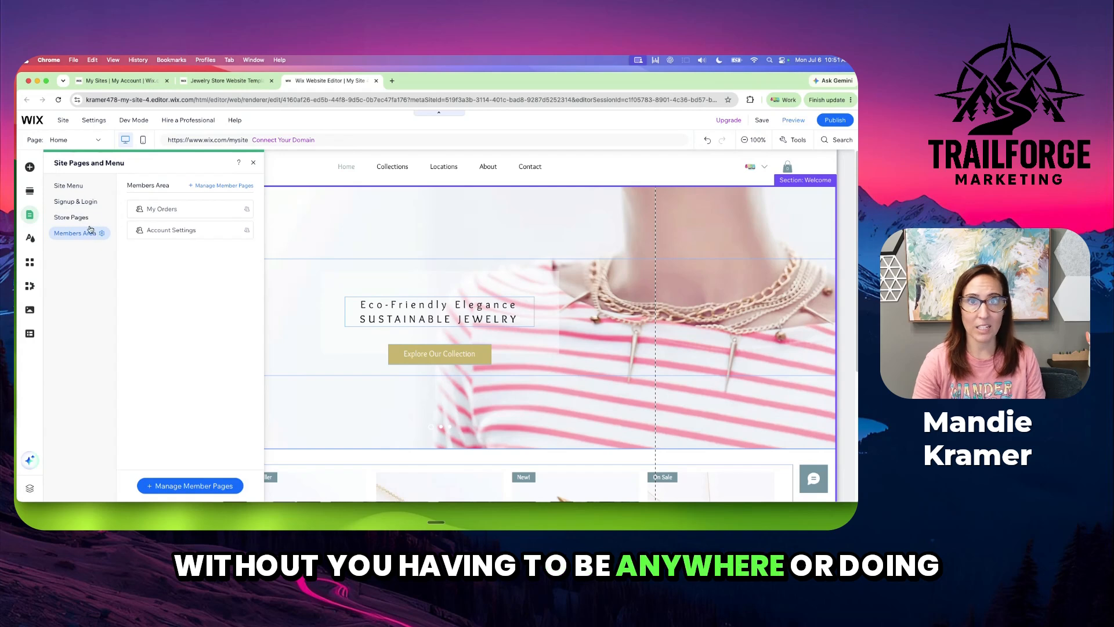
# Add a landing page to the site menu using the Coming soon template with the online store launch heading
pyautogui.click(67, 187)
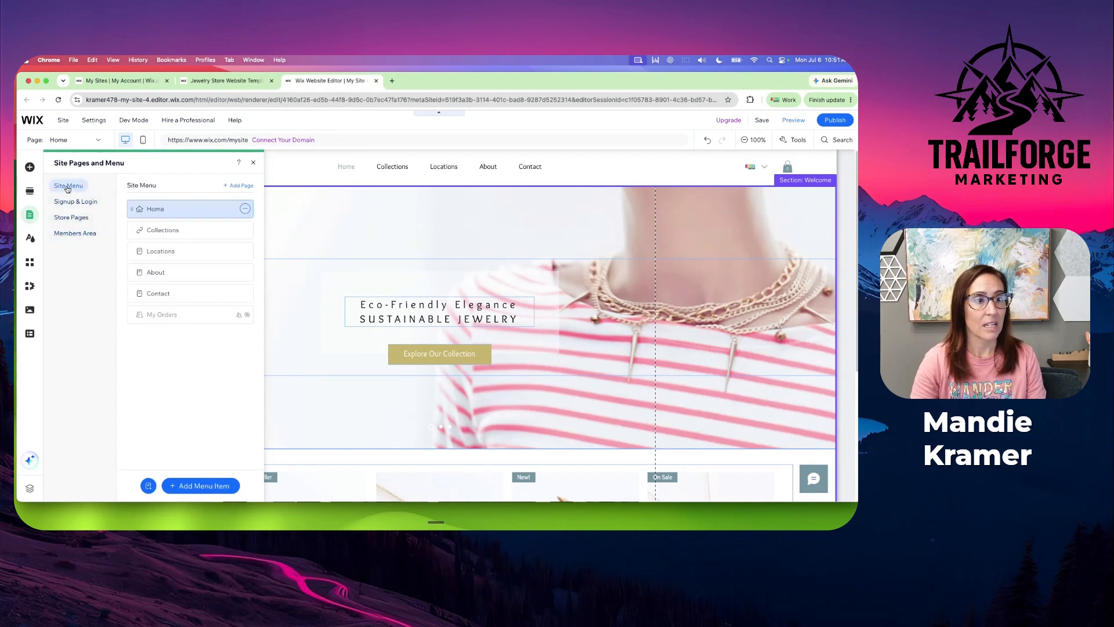
pyautogui.click(148, 487)
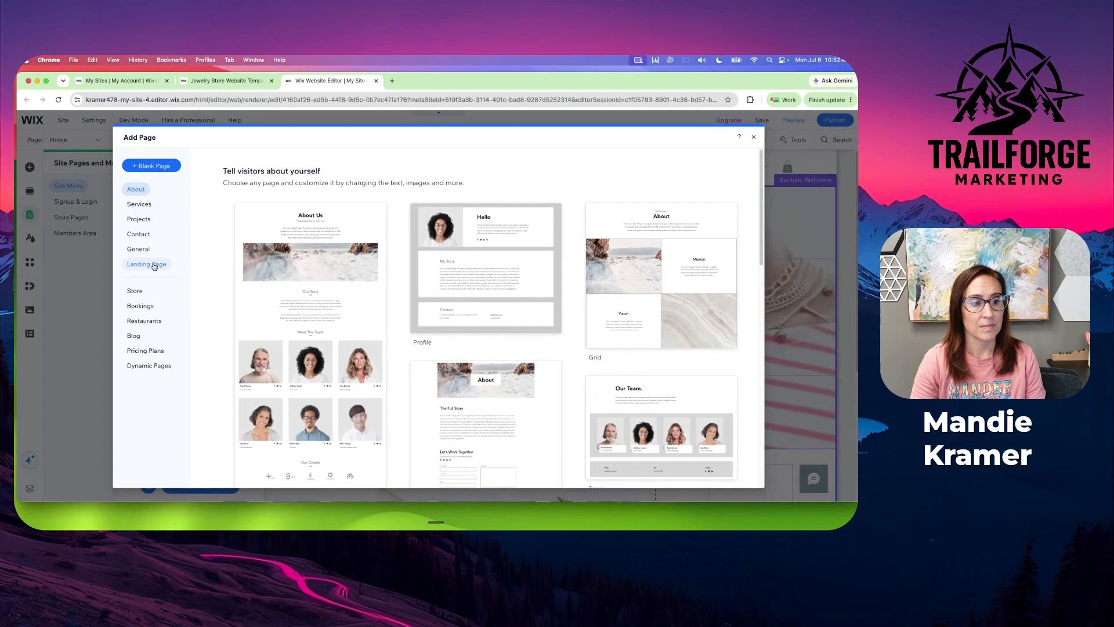
pyautogui.click(154, 266)
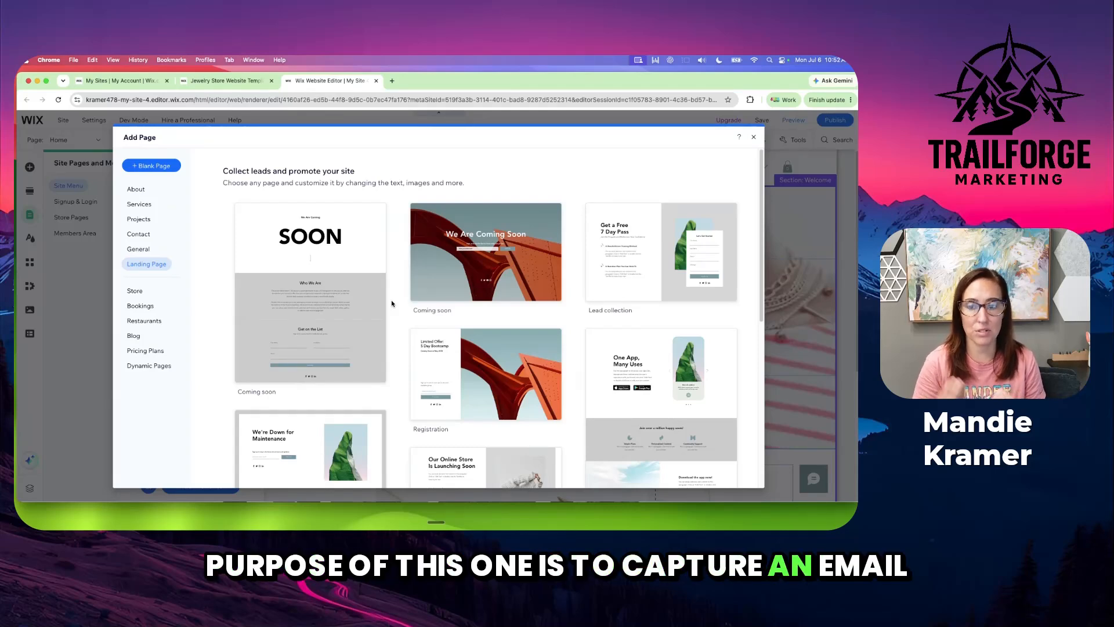
pyautogui.scroll(-5, 391, 302)
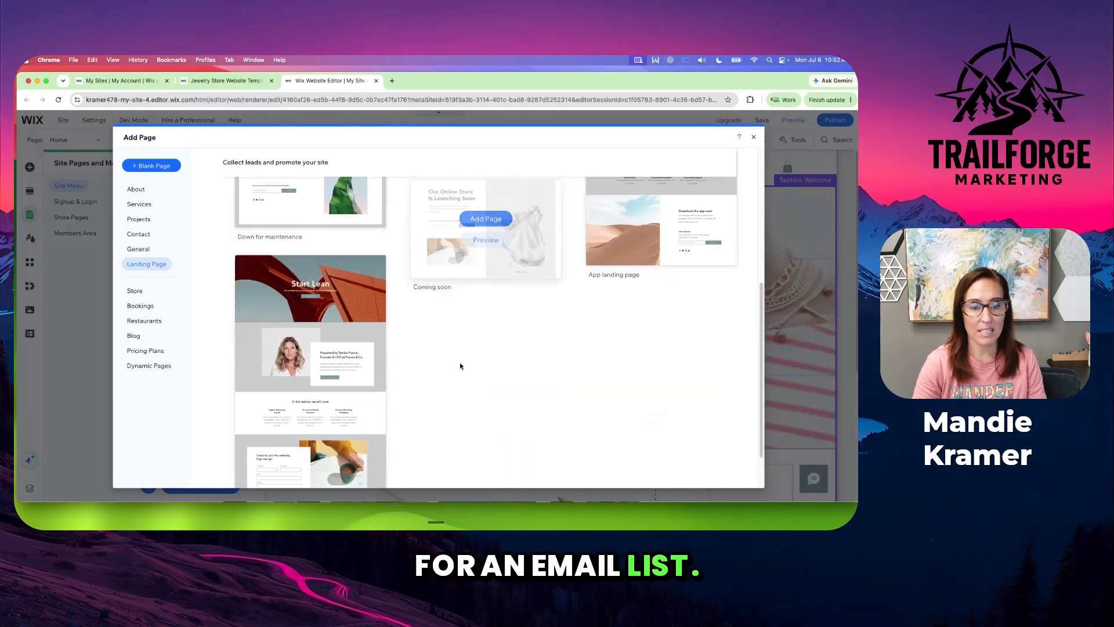
pyautogui.scroll(-1, 453, 374)
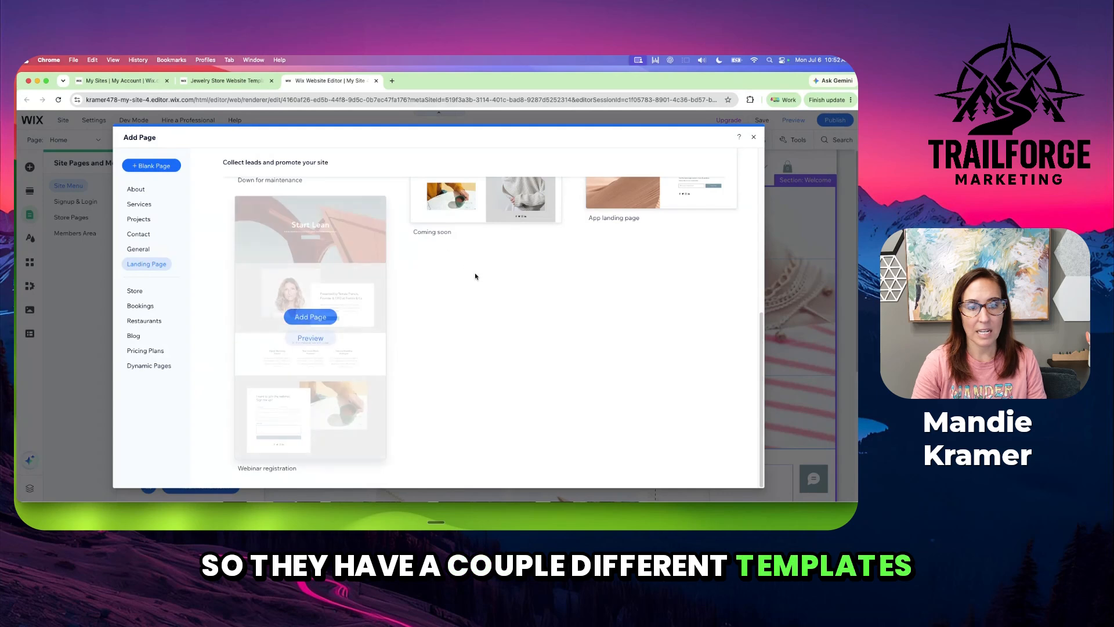
pyautogui.scroll(2, 486, 293)
pyautogui.scroll(2, 486, 293)
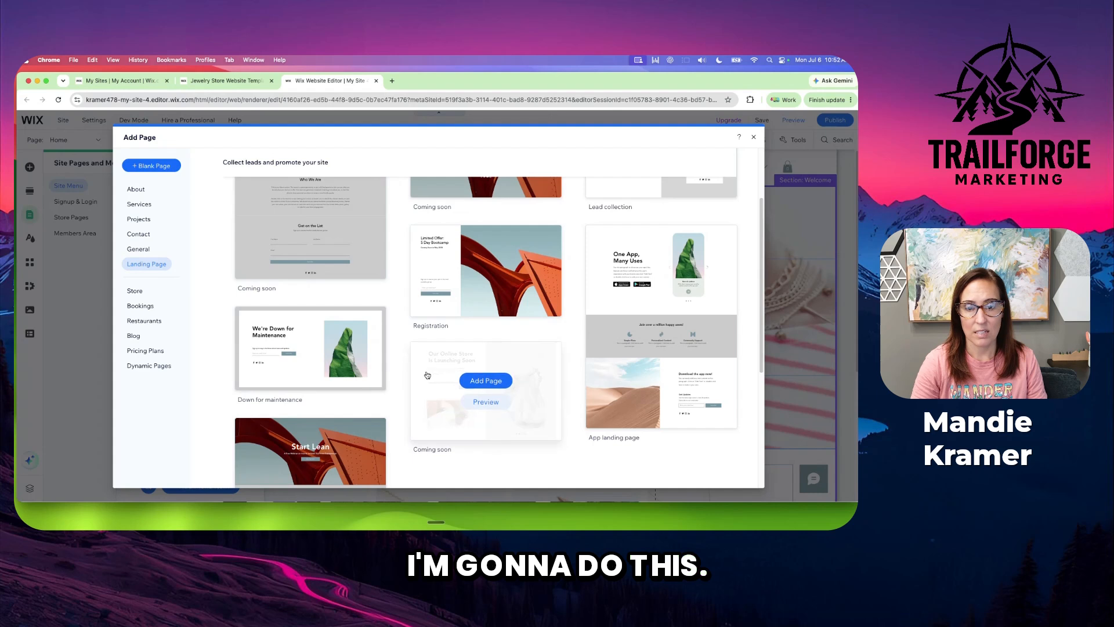
pyautogui.click(490, 385)
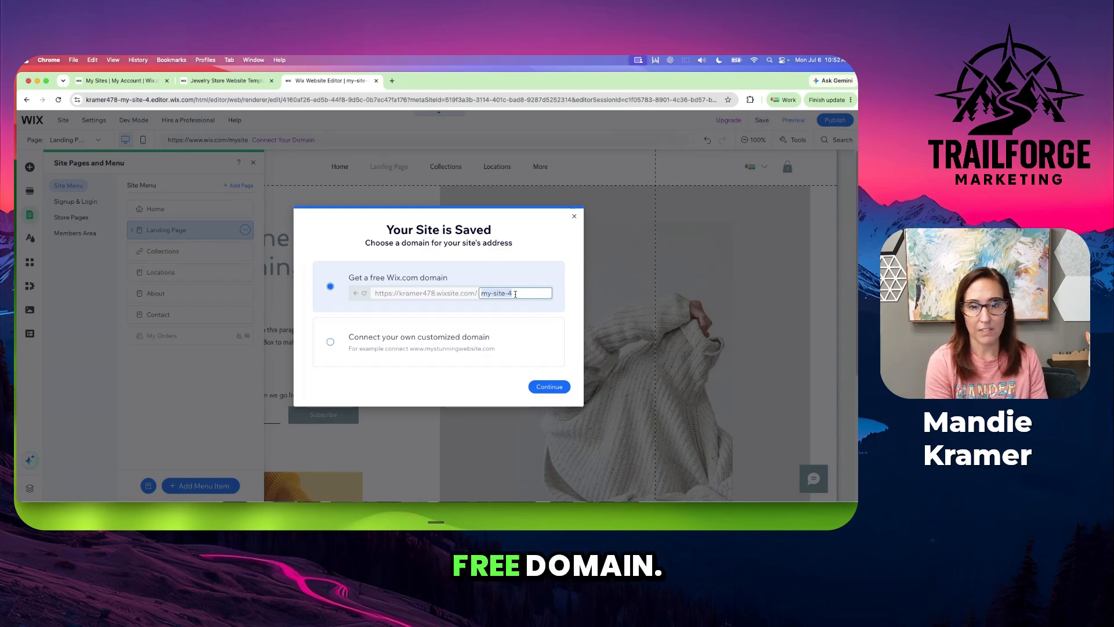
# Save the site under a free Wix.com domain with the address ending in "jewelry"
pyautogui.write('jewelry')
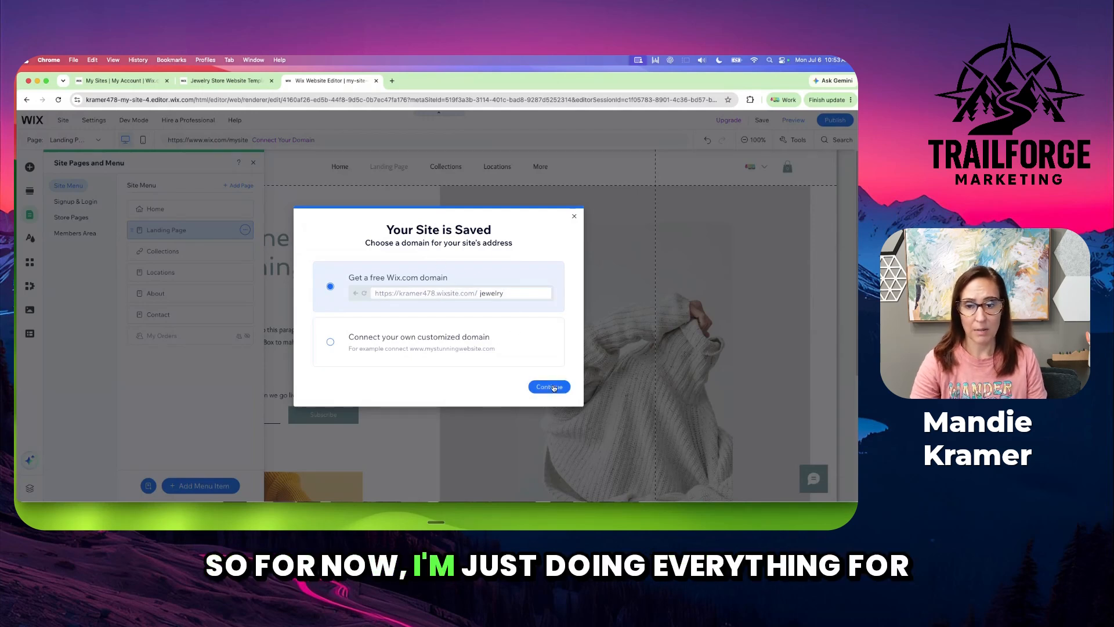
pyautogui.click(549, 386)
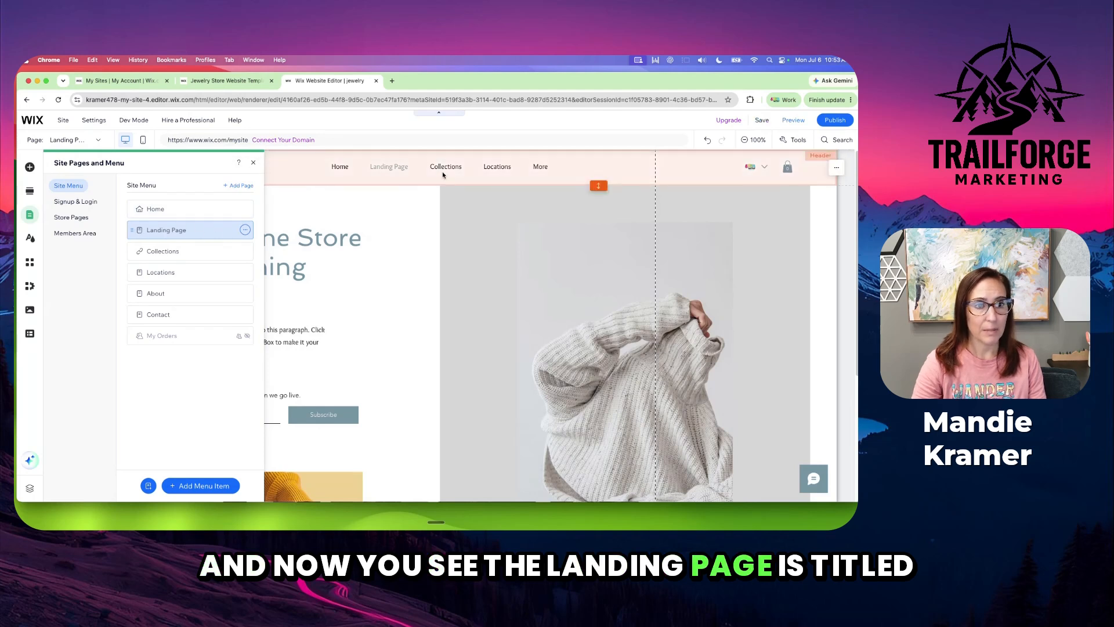
# Rename the Landing Page to "Coming Soon" and hide it from the site menu
pyautogui.click(243, 231)
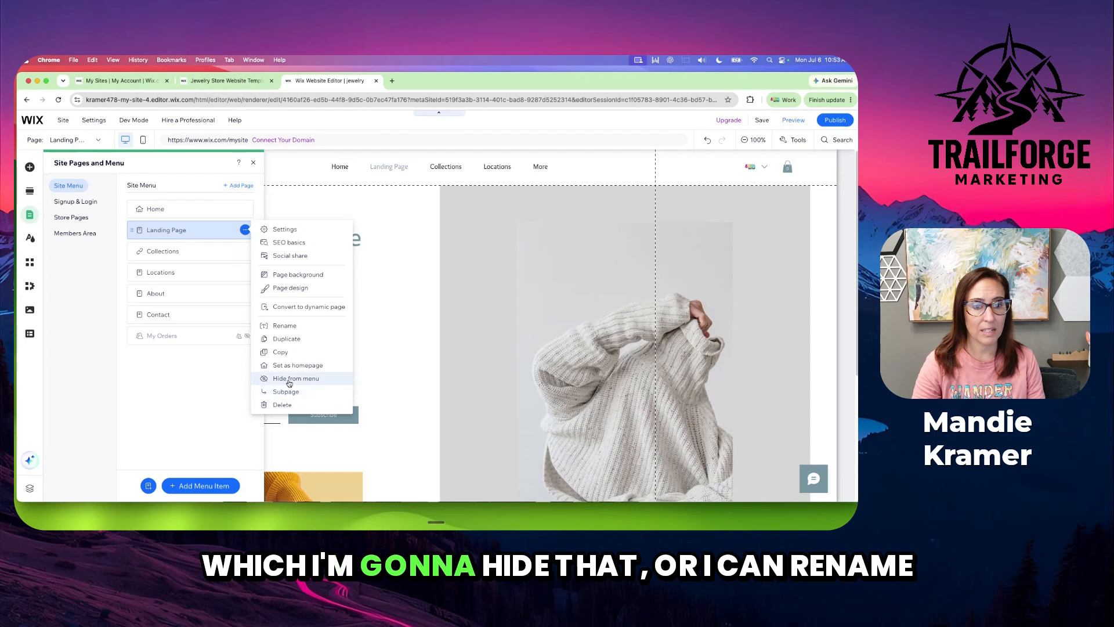
pyautogui.click(284, 325)
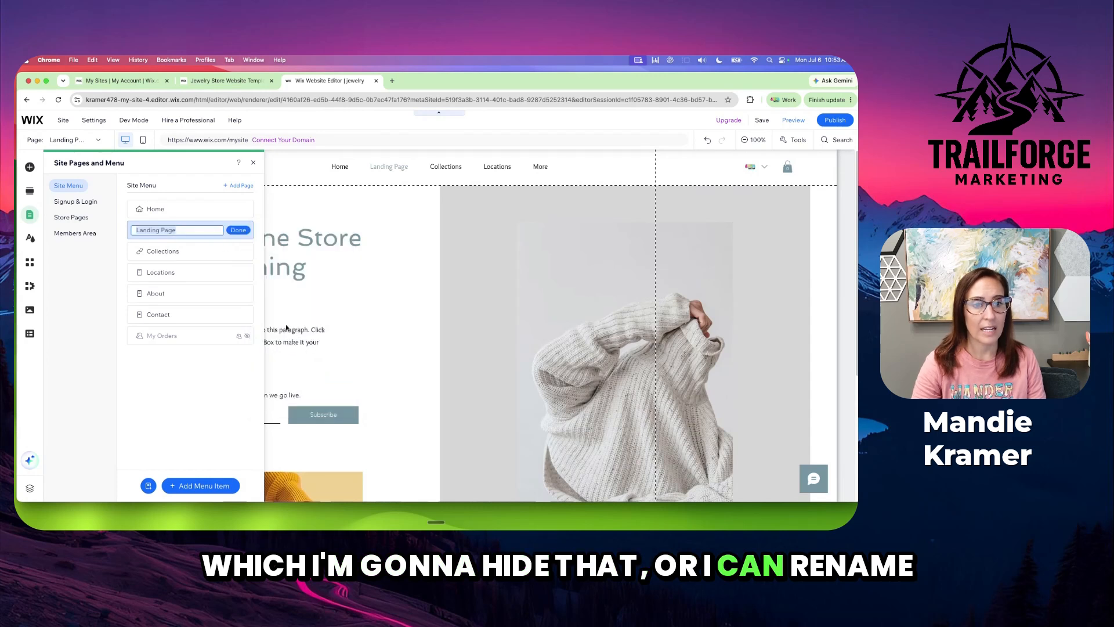
pyautogui.write('Em')
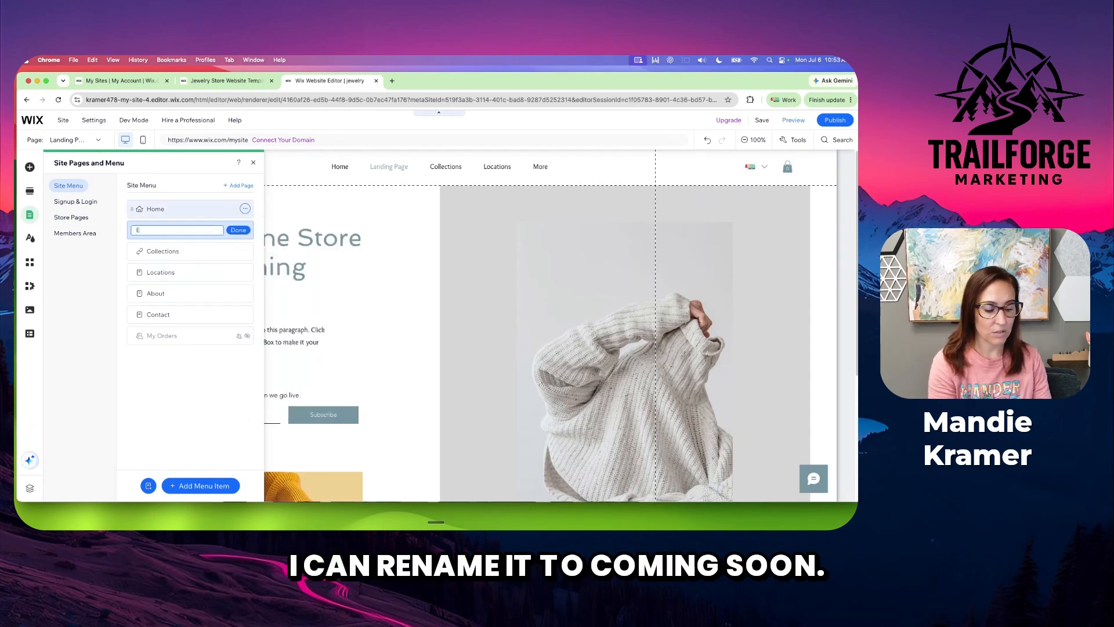
pyautogui.press('BackSpace')
pyautogui.write('Coming Soon')
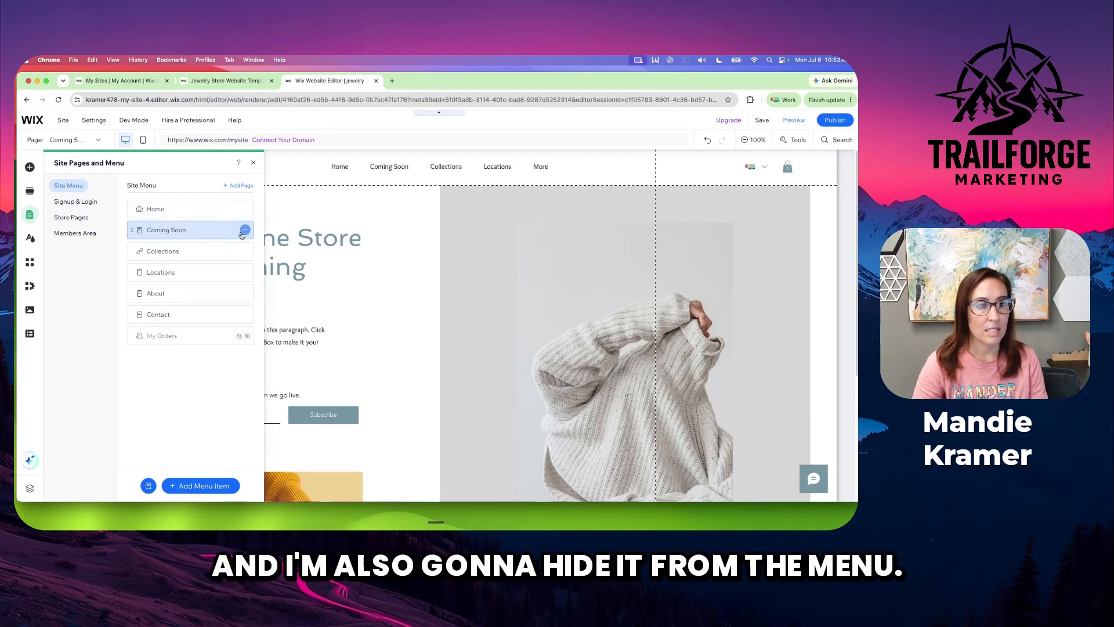
pyautogui.click(242, 231)
pyautogui.click(286, 379)
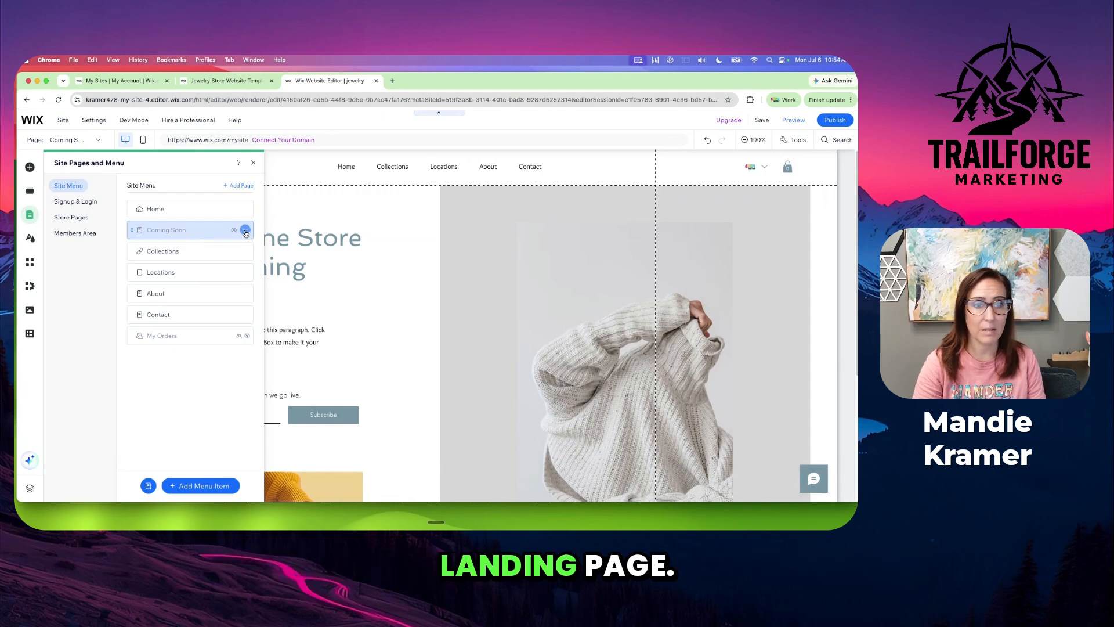
pyautogui.click(245, 230)
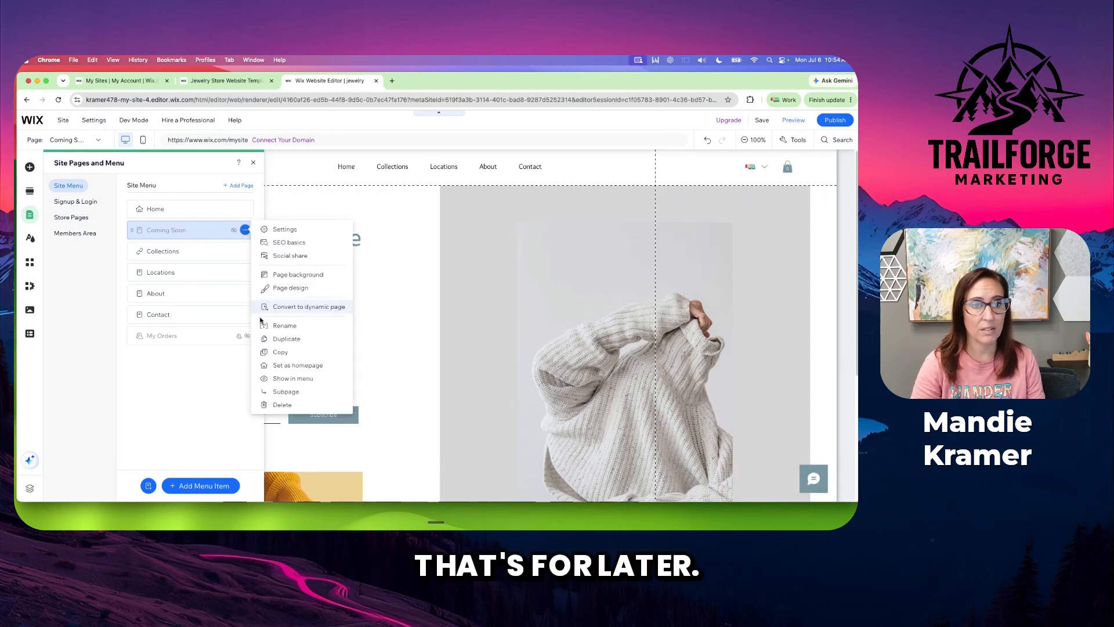
pyautogui.click(294, 326)
# Delete the premade Get Subscribers form below the intro paragraph on the Coming Soon page
pyautogui.scroll(-2, 295, 326)
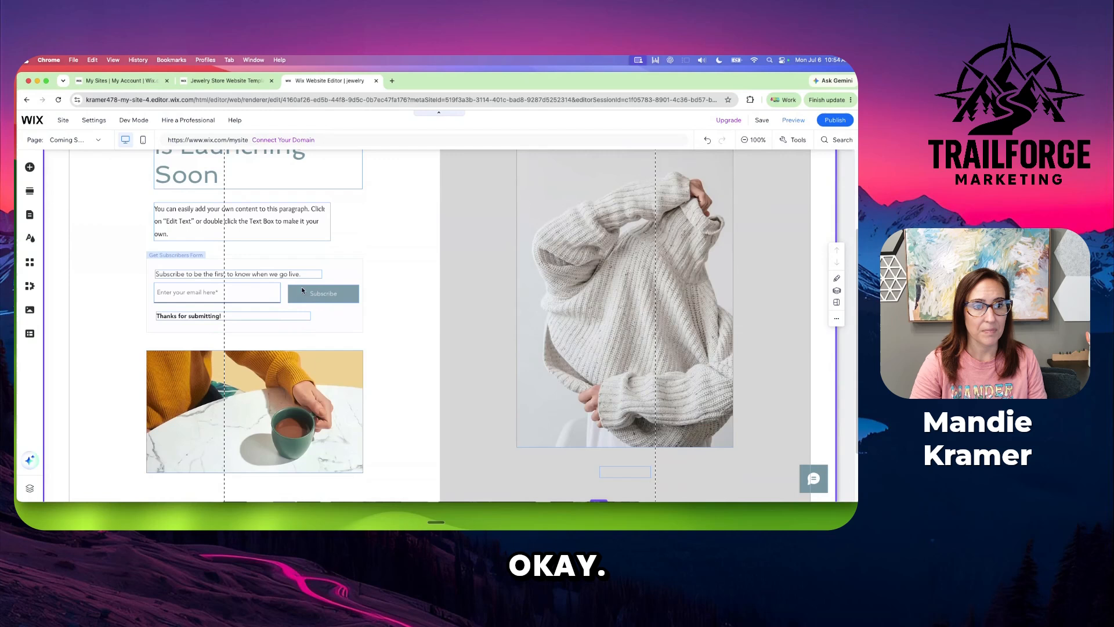
pyautogui.click(243, 290)
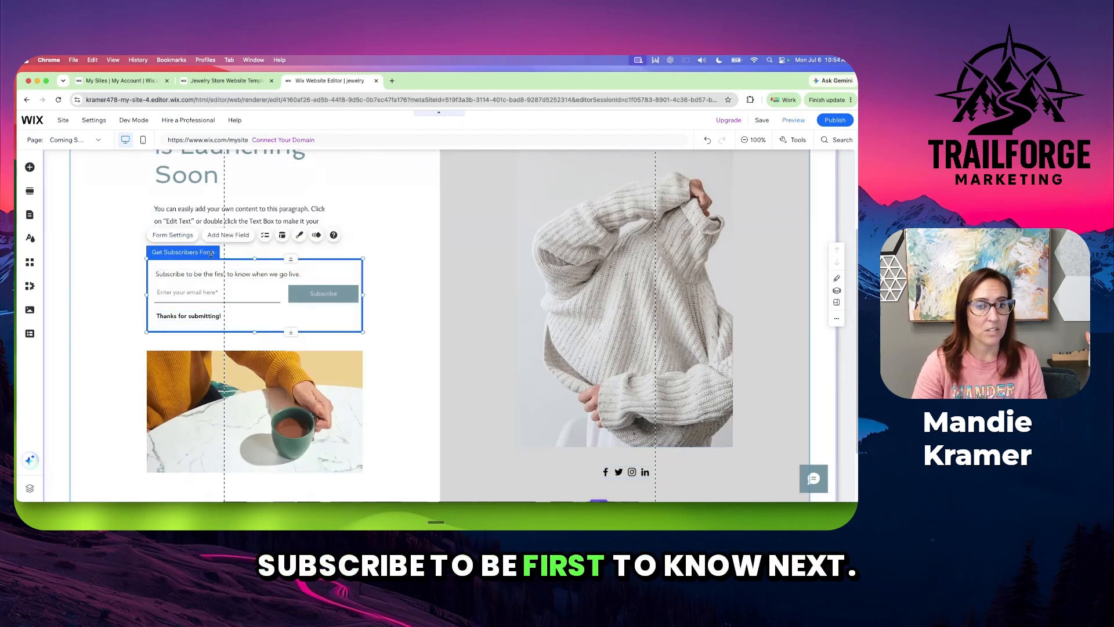
pyautogui.scroll(1, 383, 338)
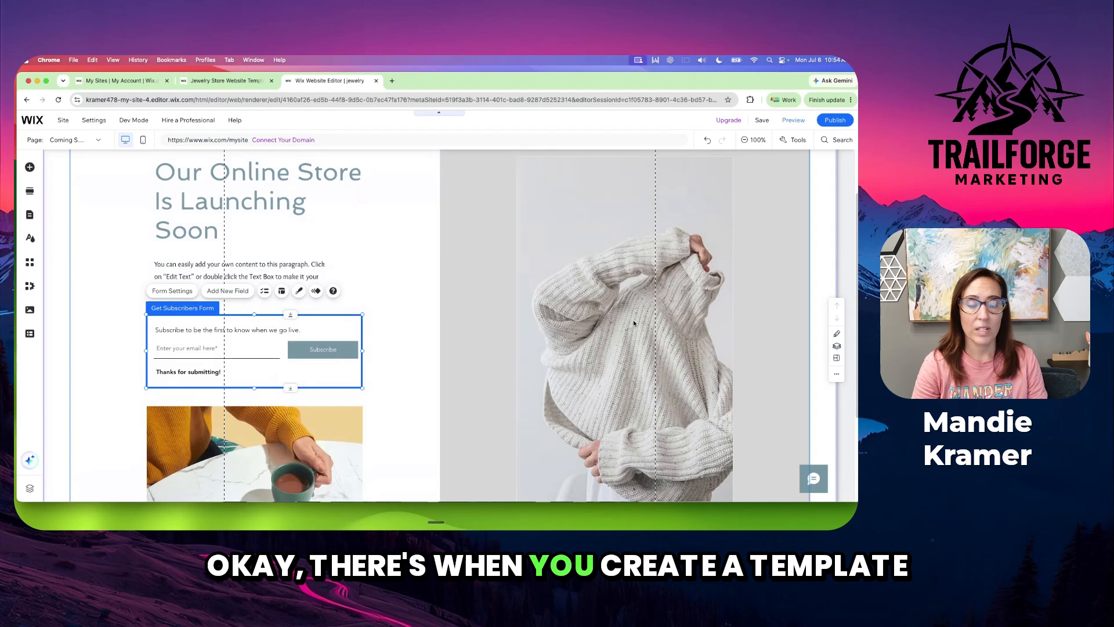
pyautogui.rightClick(335, 373)
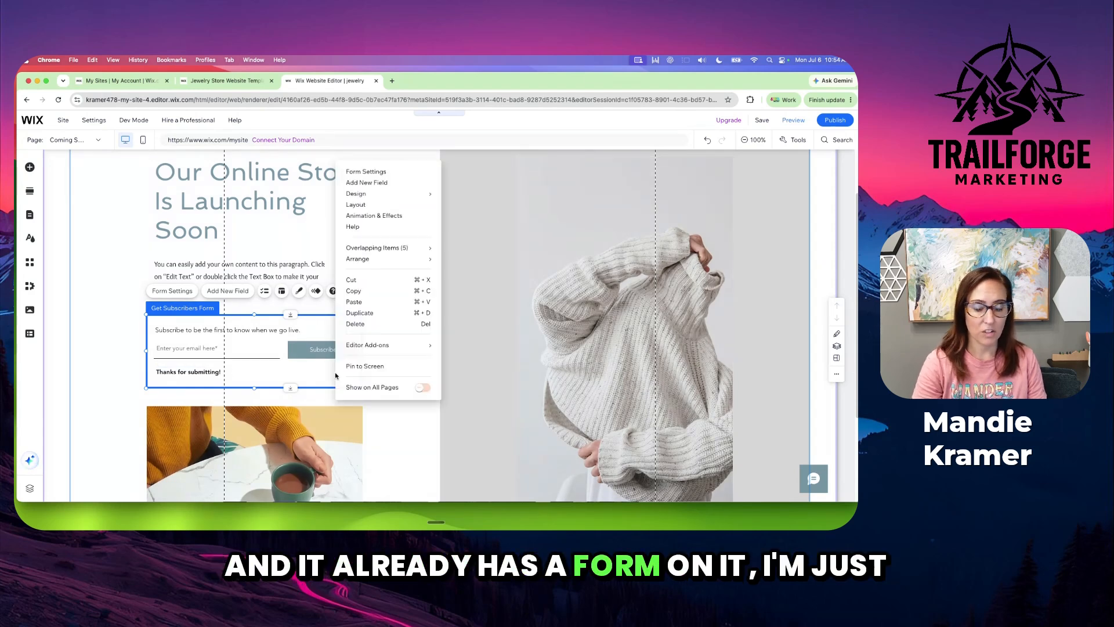
pyautogui.click(376, 324)
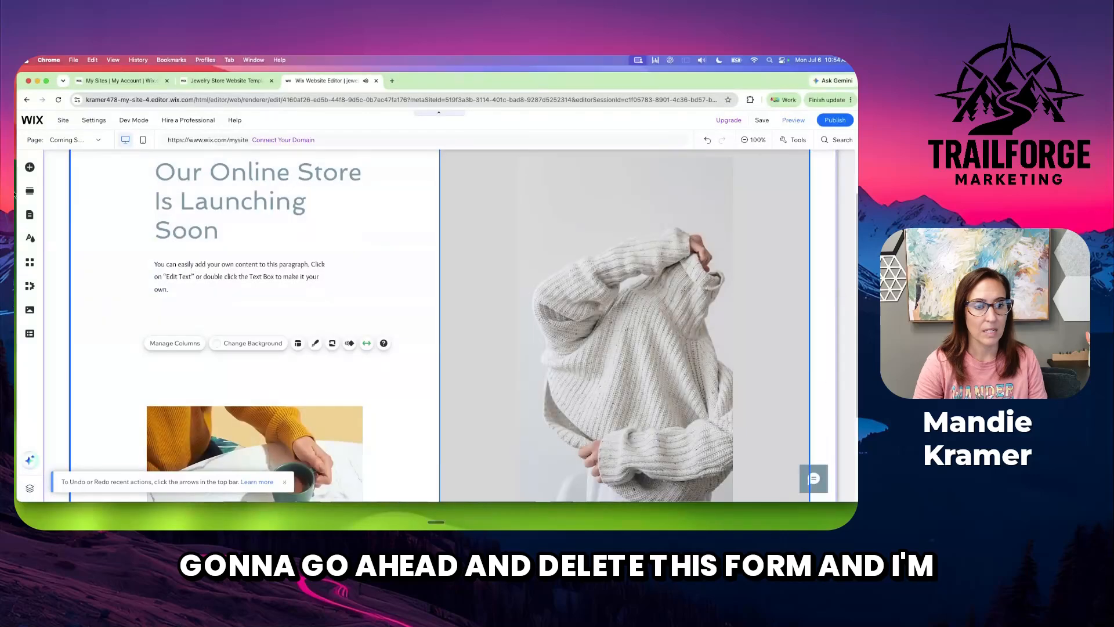
# Create a new custom form from scratch for the Coming Soon page using the Contact & Forms elements
pyautogui.click(29, 166)
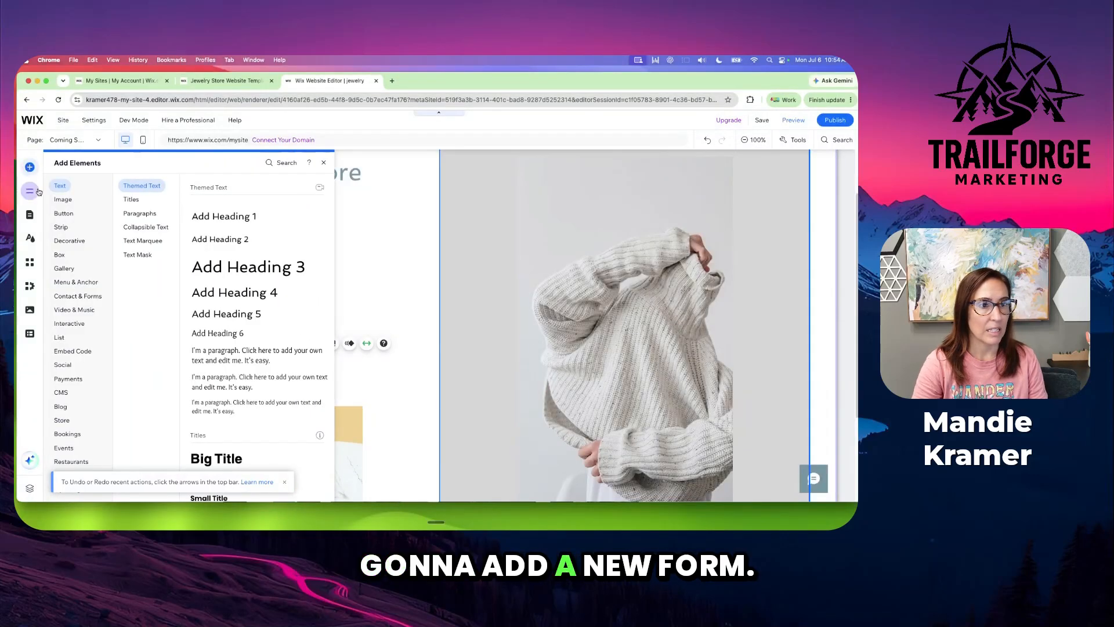
pyautogui.click(65, 228)
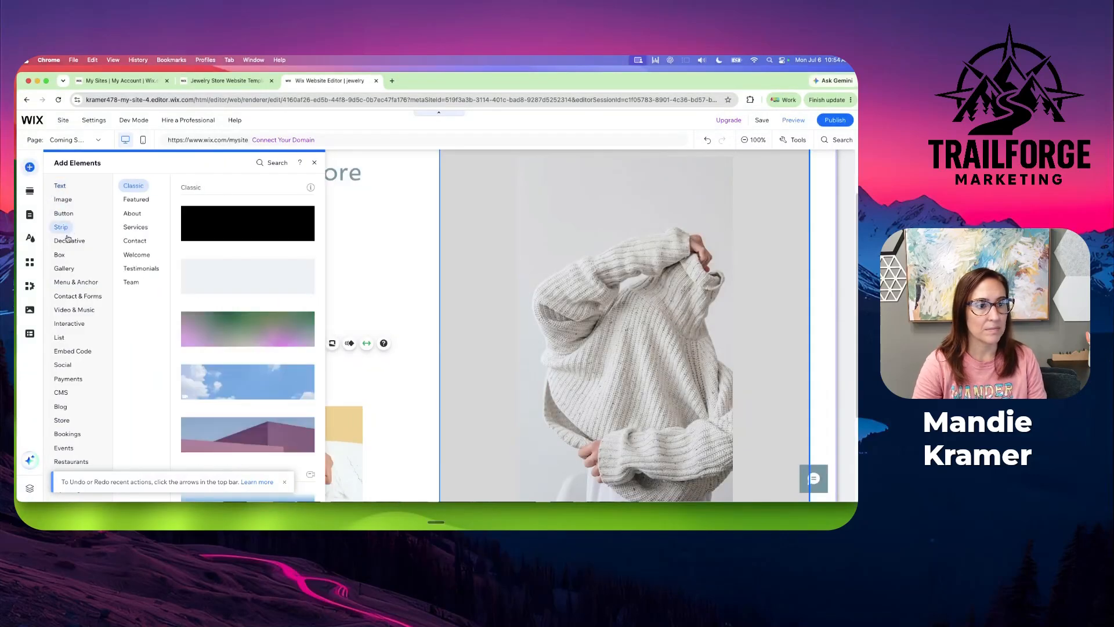
pyautogui.moveTo(72, 300)
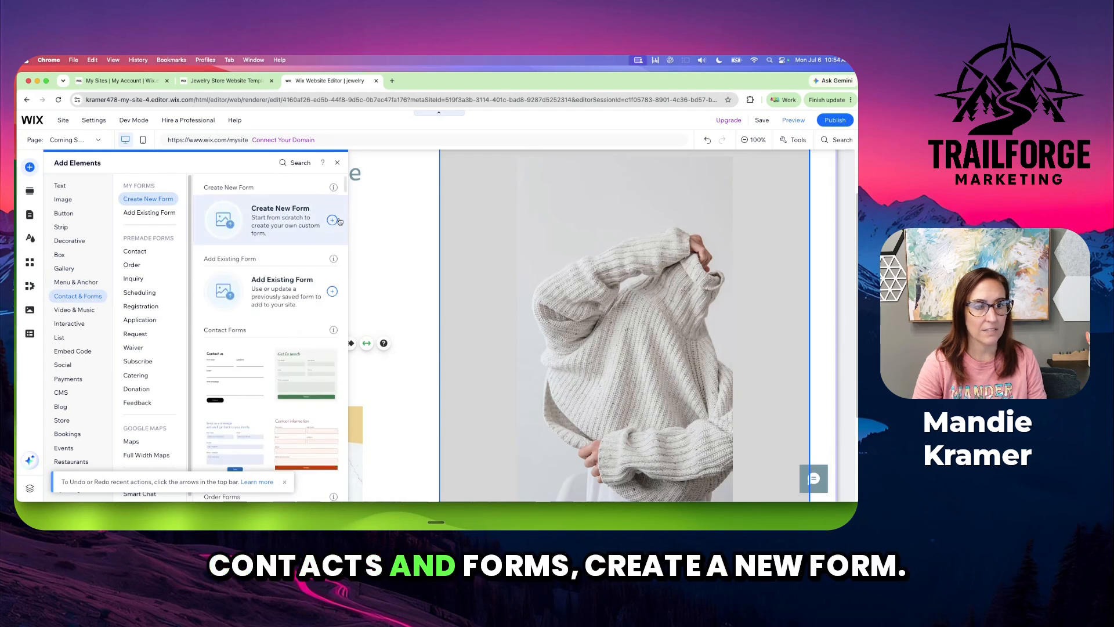
pyautogui.click(319, 229)
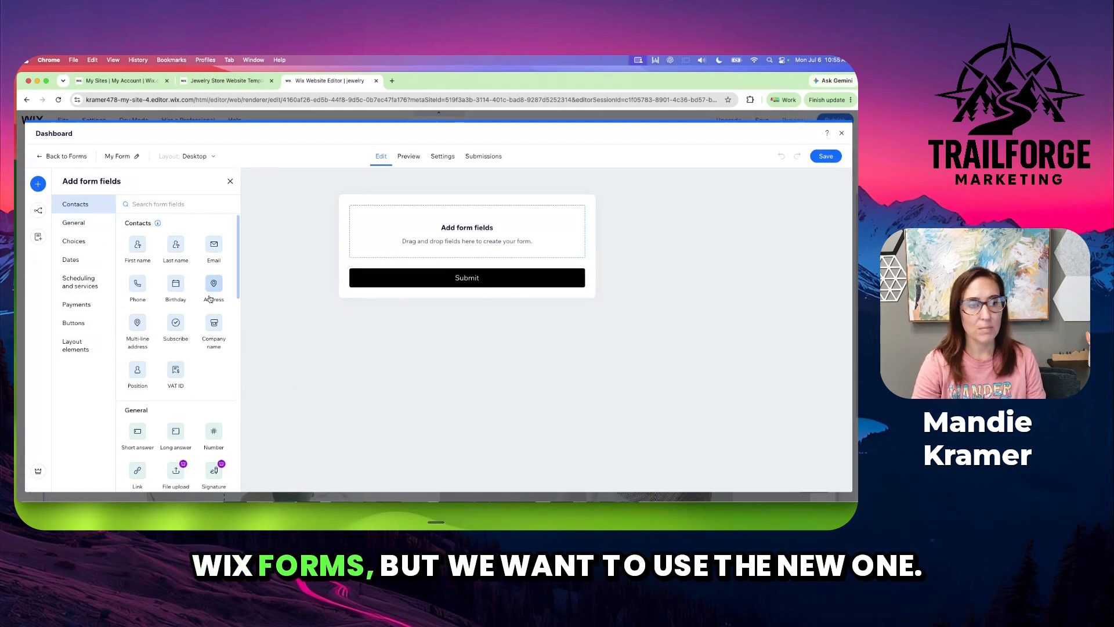
# Add a required First name field and an Email field to the new form
pyautogui.click(137, 248)
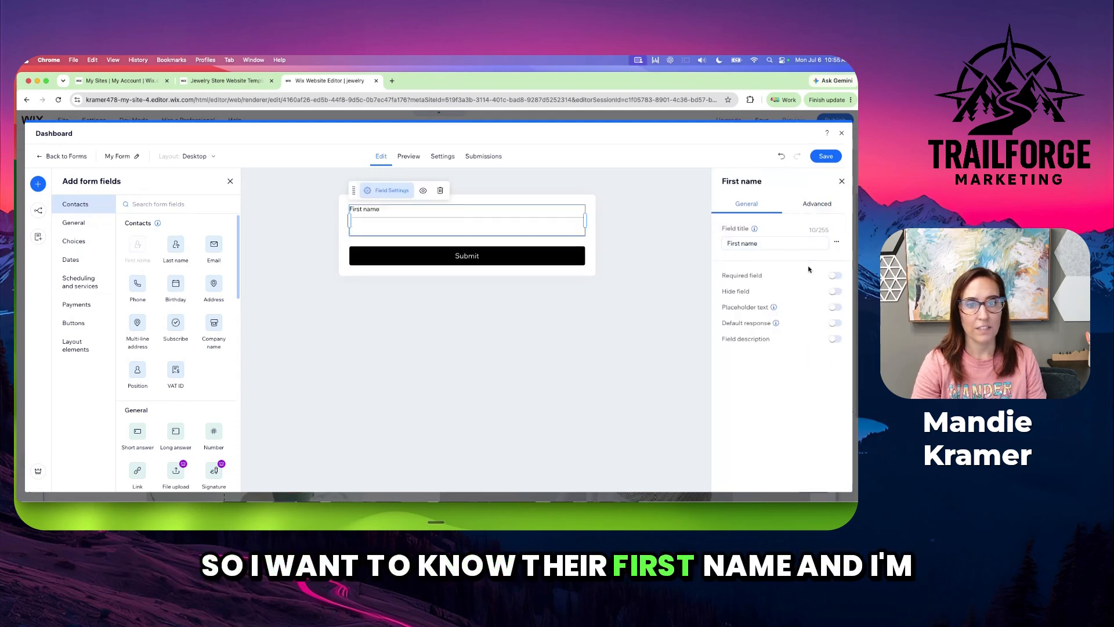
pyautogui.click(835, 275)
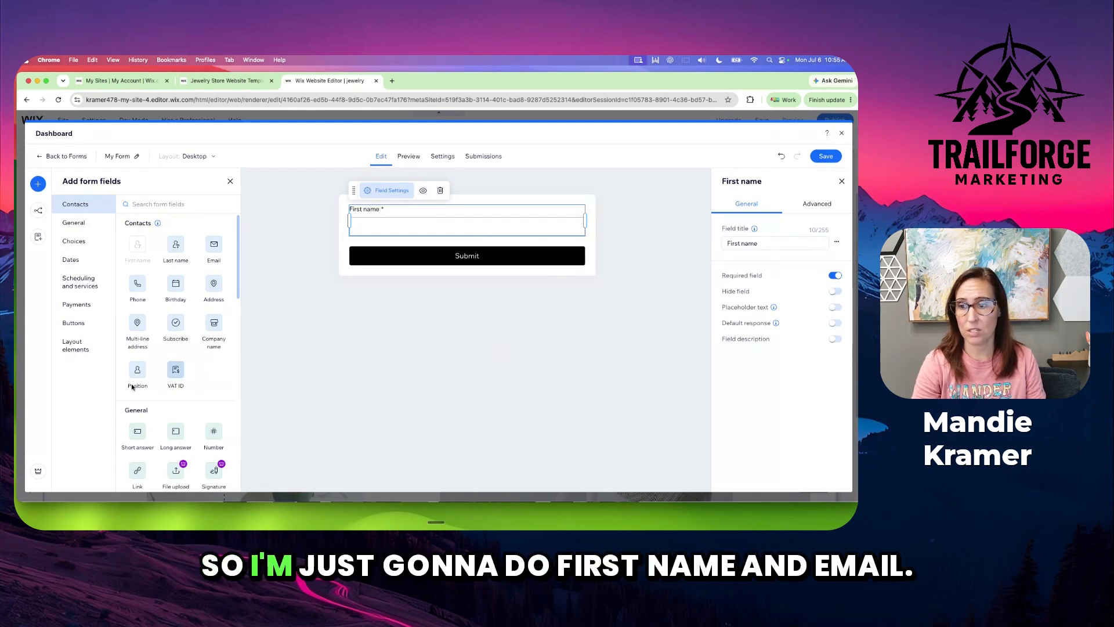
pyautogui.click(214, 247)
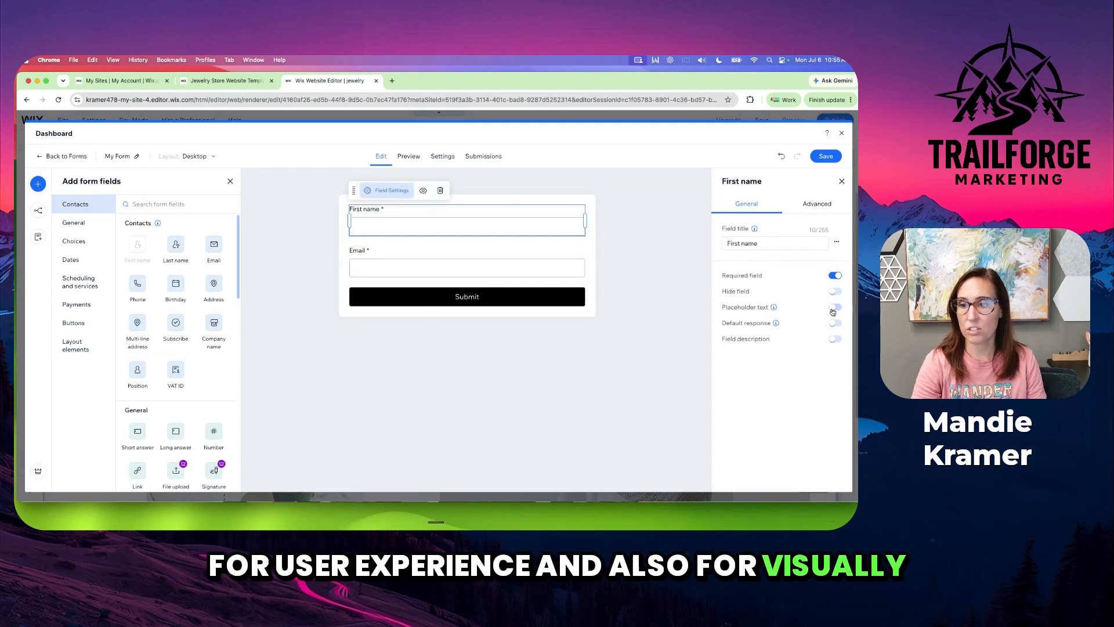
# Enable placeholder text for both the First name and Email fields
pyautogui.click(834, 307)
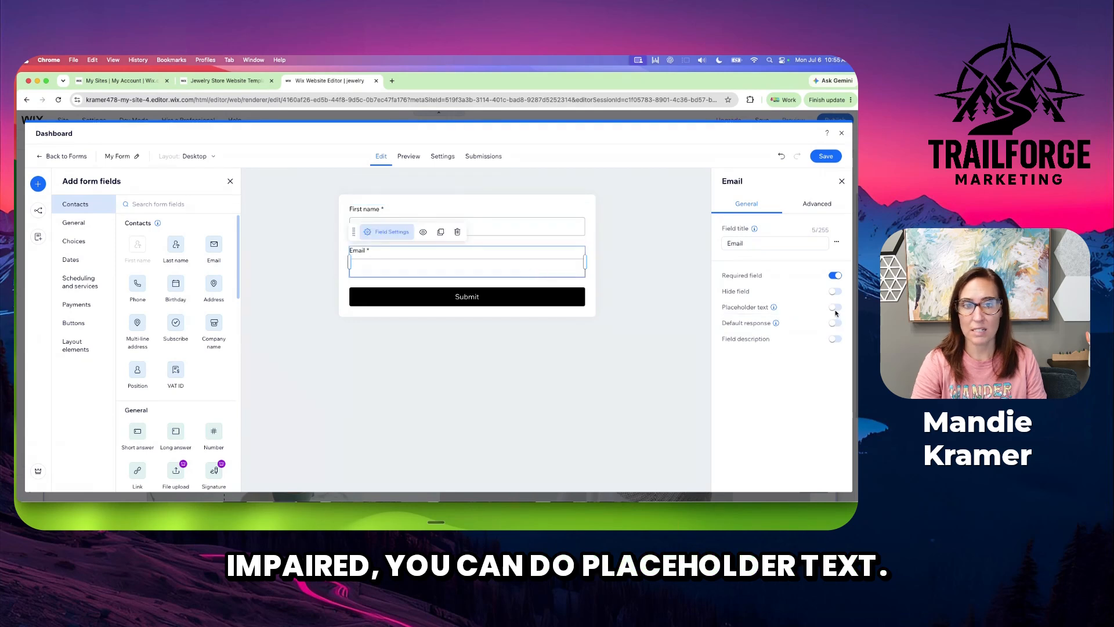
pyautogui.click(835, 308)
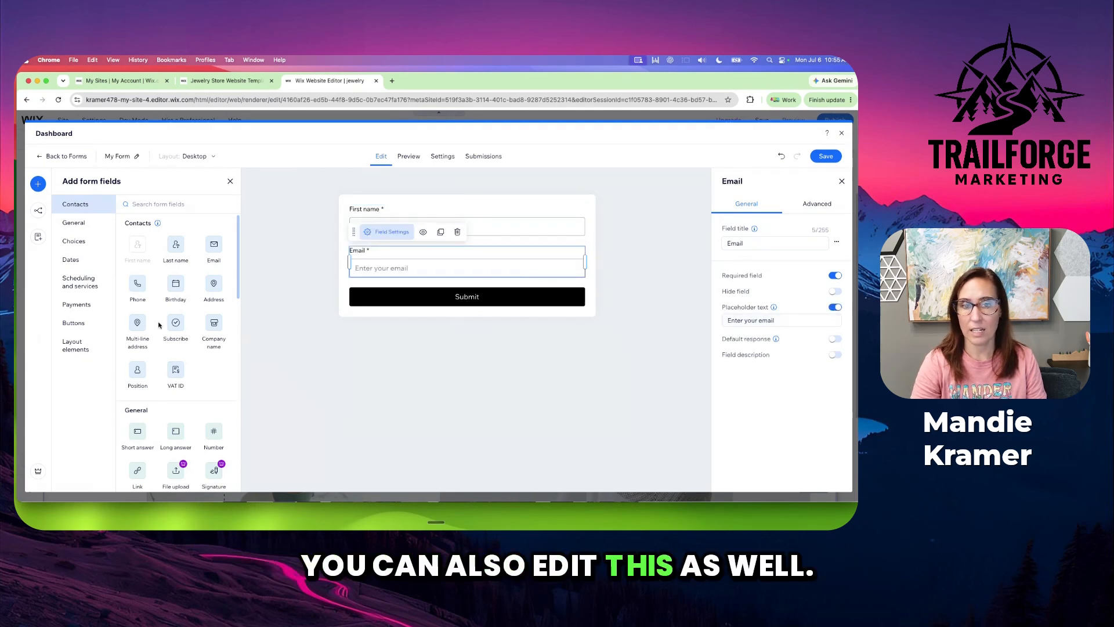
# Add a Subscribe checkbox between the Email field and the Submit button, and make it checked by default and required
pyautogui.moveTo(175, 322); pyautogui.dragTo(434, 310)
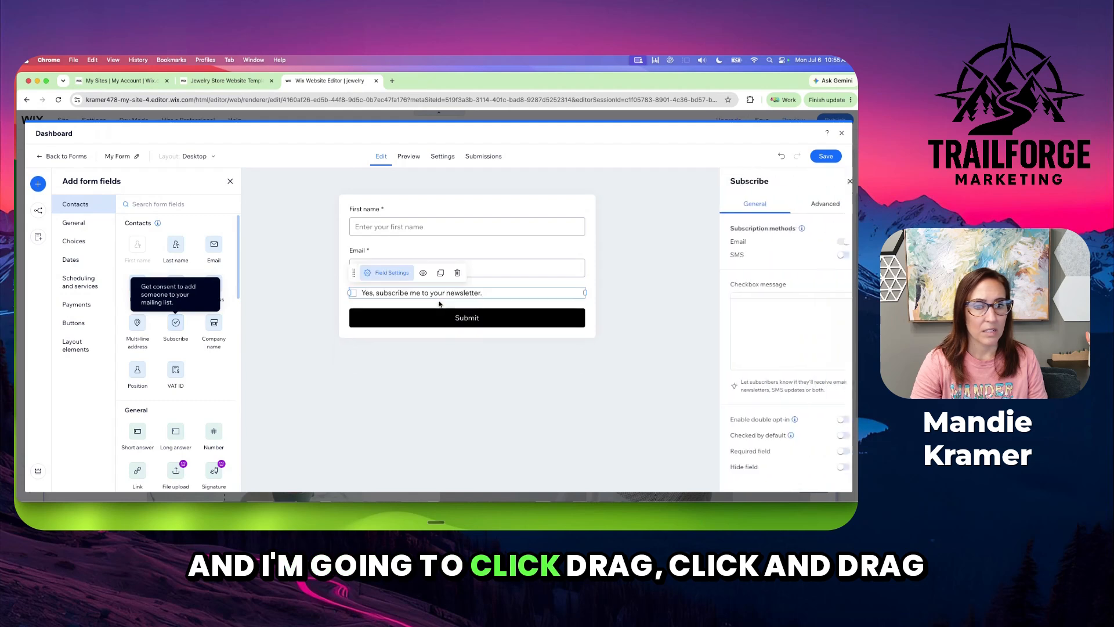
pyautogui.click(774, 340)
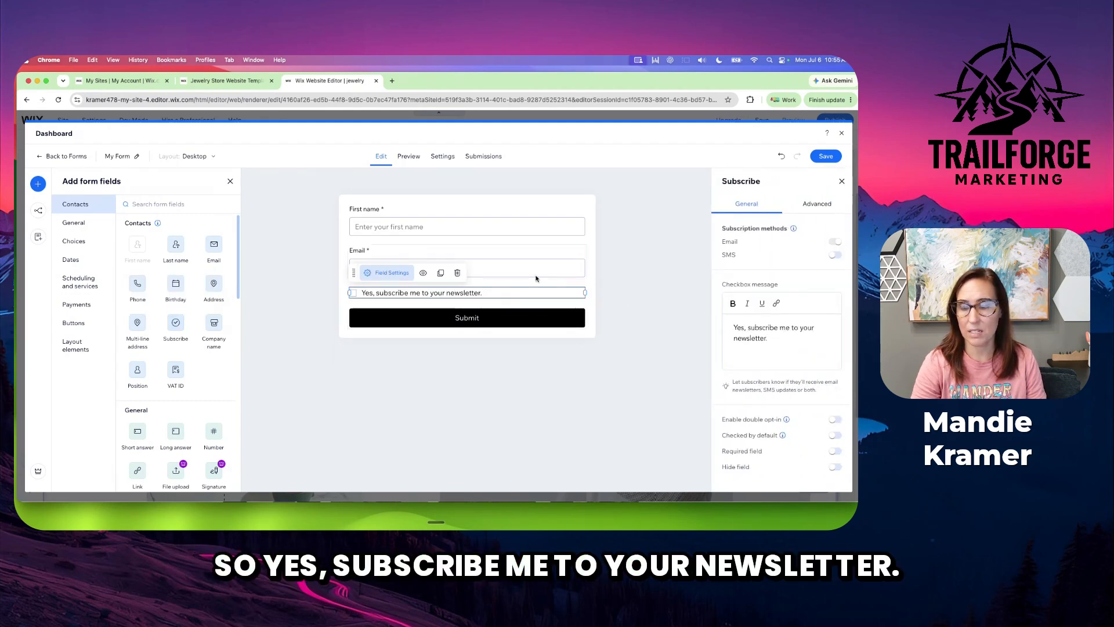
pyautogui.click(834, 436)
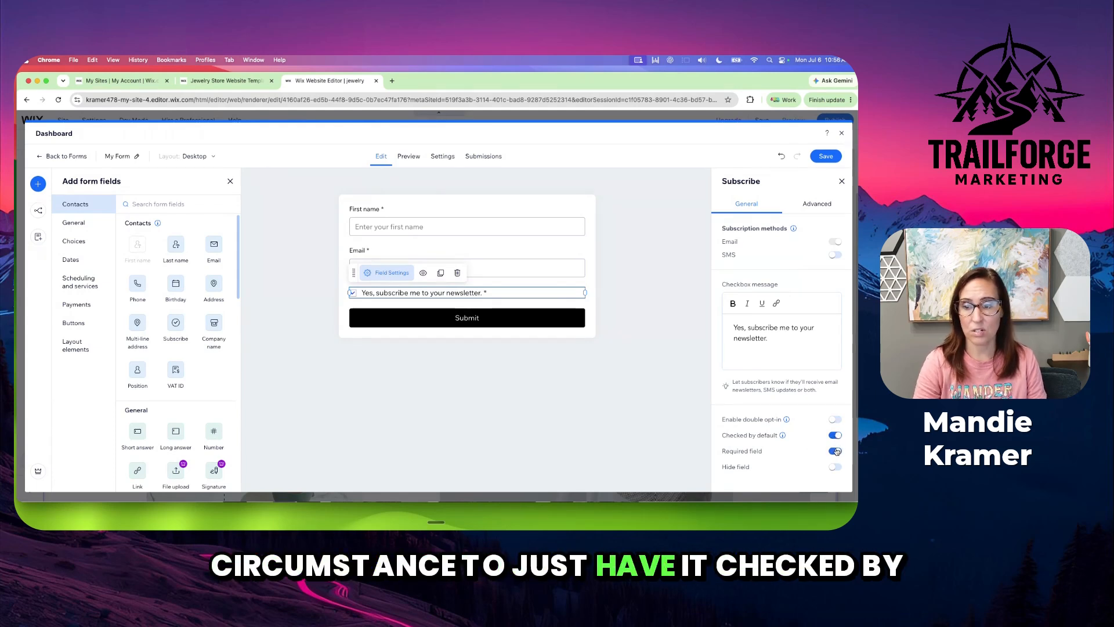
pyautogui.click(836, 451)
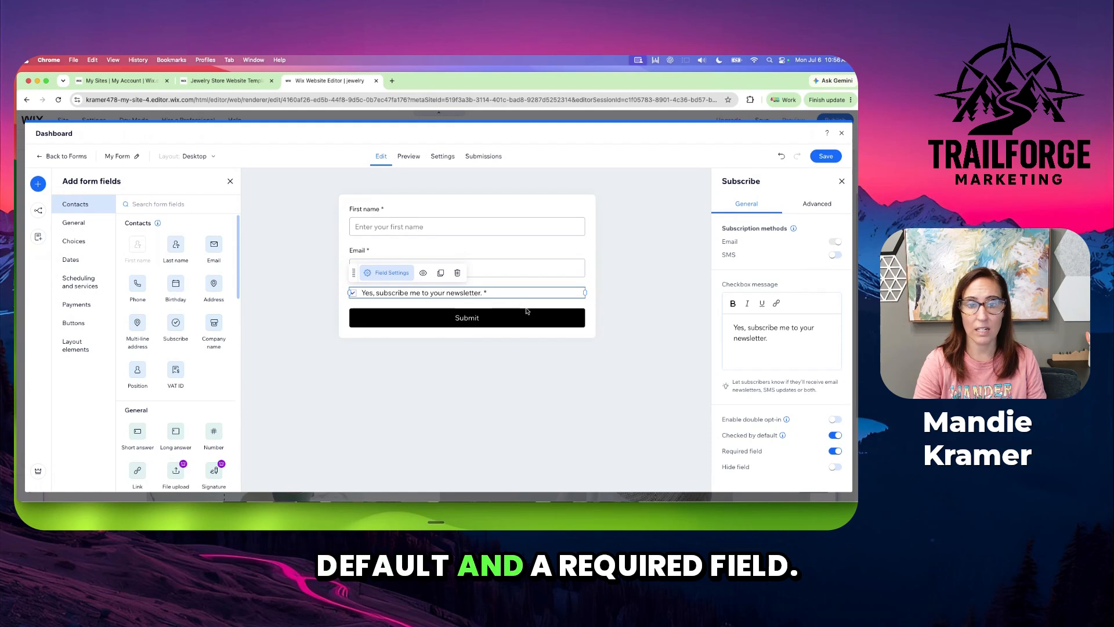
# Append "We never spam or sell your information." to the Subscribe checkbox message
pyautogui.click(791, 337)
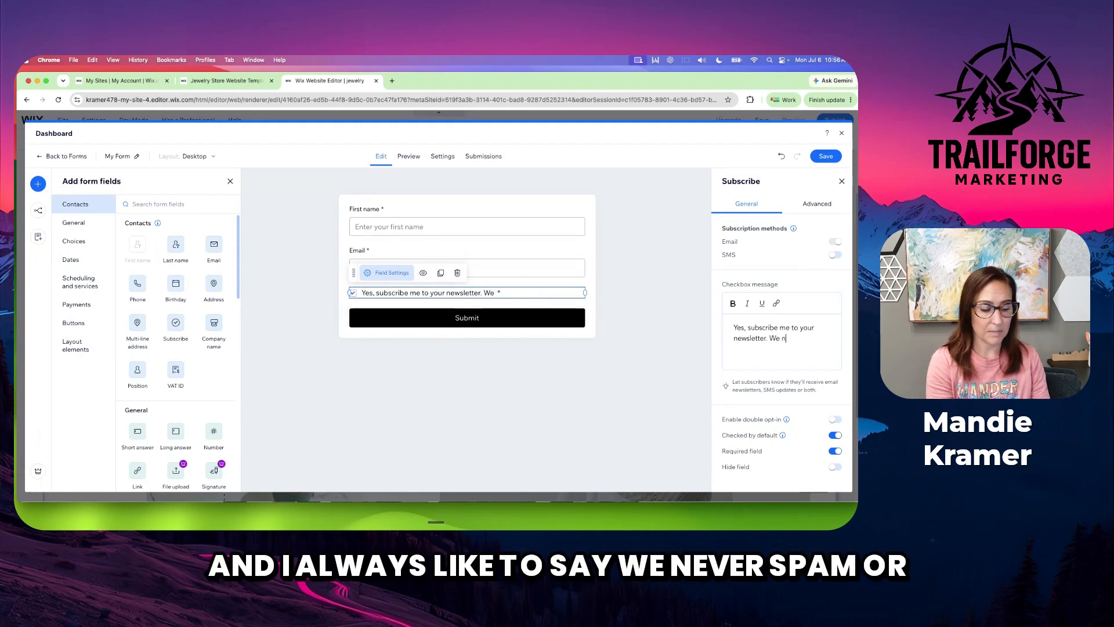
pyautogui.write('We never spam')
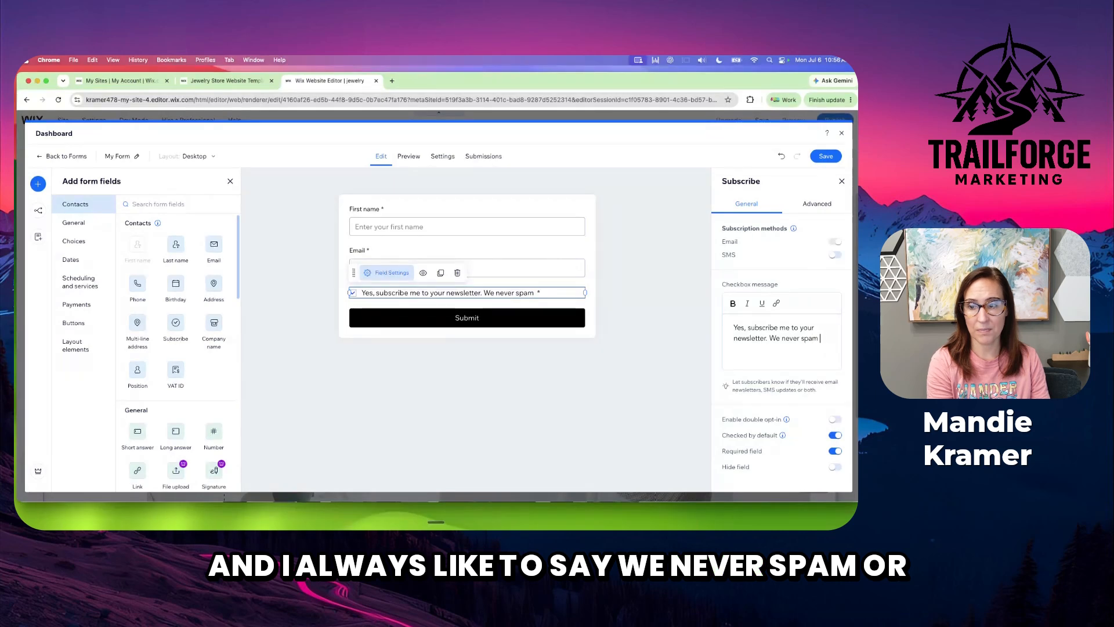
pyautogui.write(' or seell')
pyautogui.press('BackSpace')
pyautogui.press('BackSpace')
pyautogui.press('BackSpace')
pyautogui.write('l')
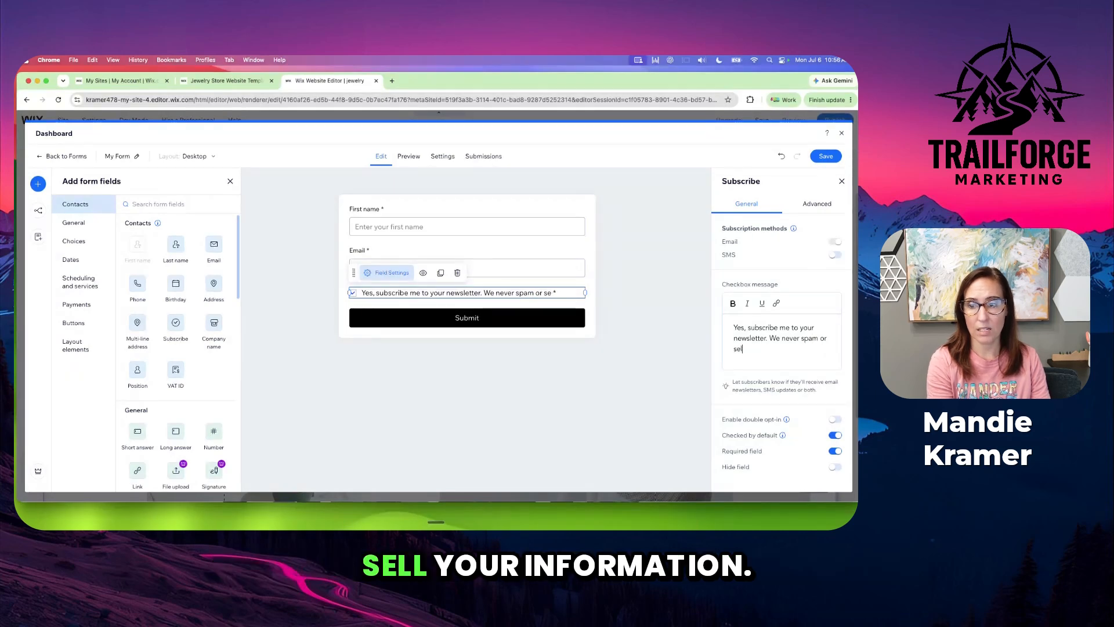
pyautogui.write('l your information')
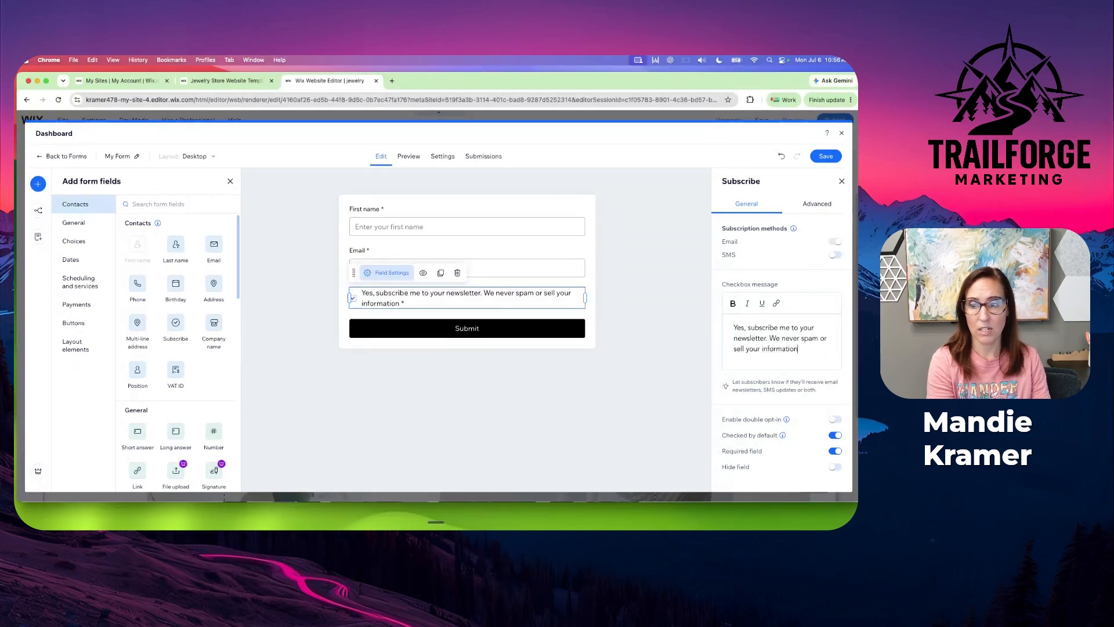
pyautogui.write('.')
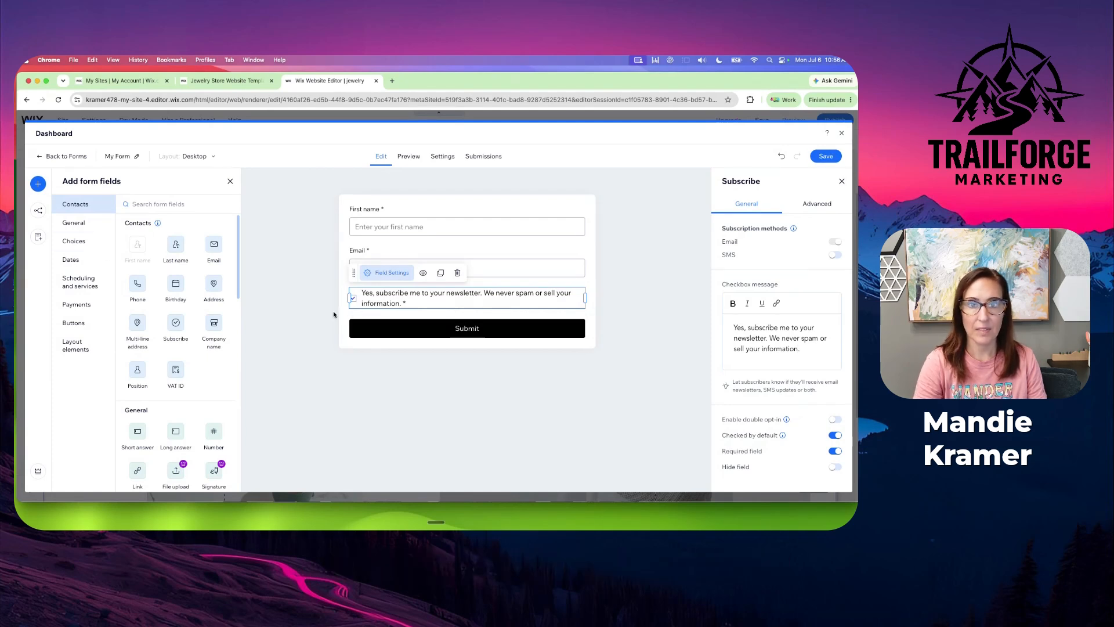
# Rename the form as "Email List for Coming Soon Page"
pyautogui.click(136, 156)
pyautogui.click(354, 240)
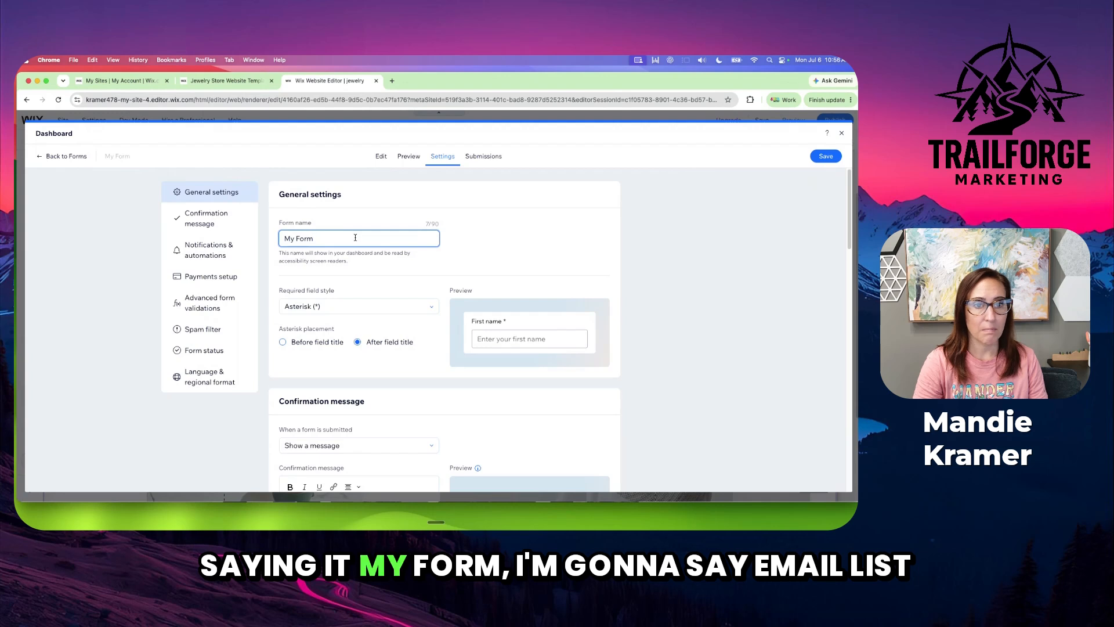
pyautogui.tripleClick(355, 238)
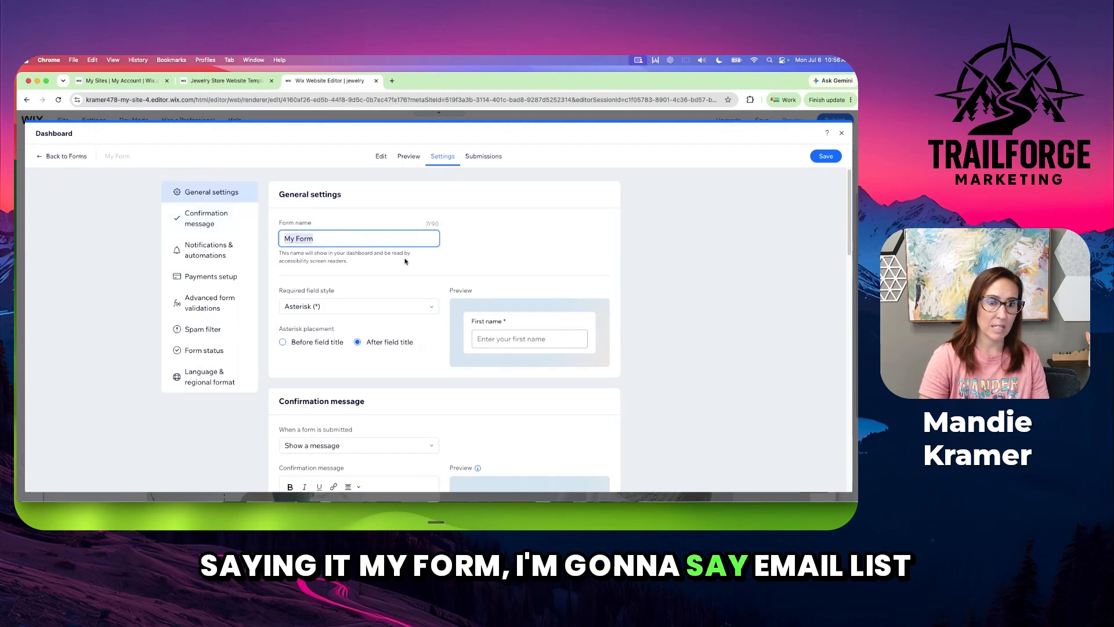
pyautogui.press('BackSpace')
pyautogui.write('Email ')
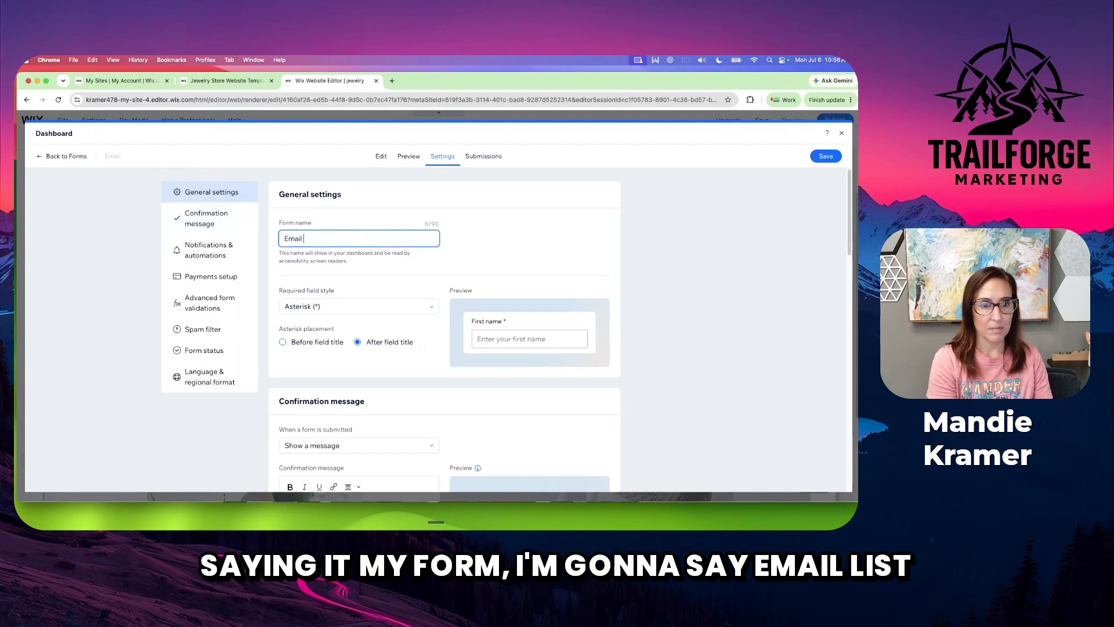
pyautogui.write('List for')
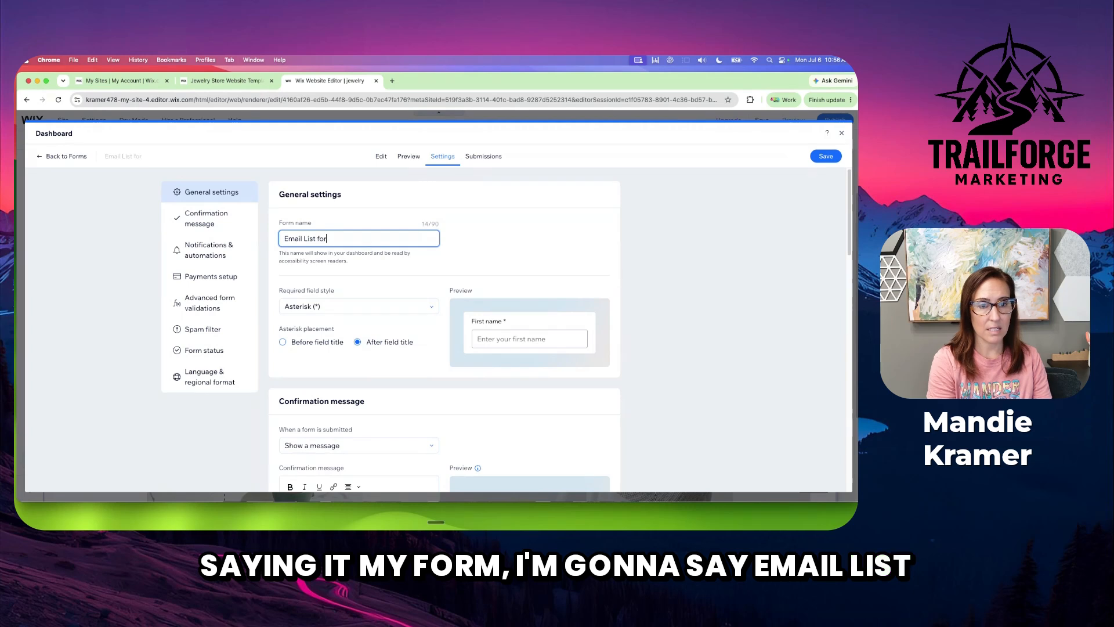
pyautogui.write(' Coming Soon Page')
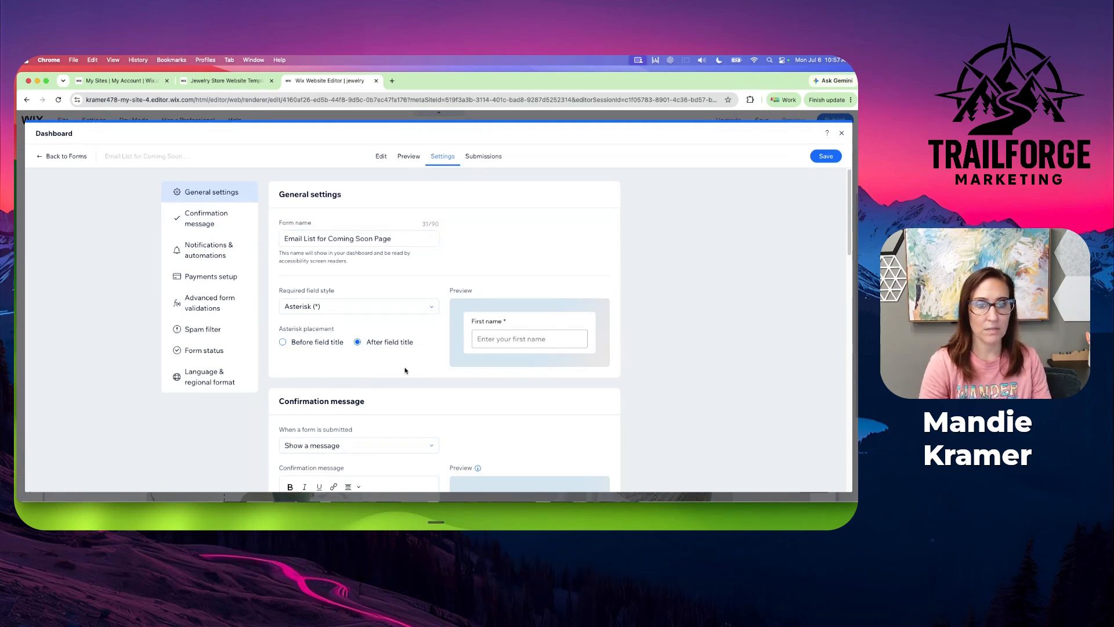
# Set the confirmation message to "Thank you! Keep an eye out in your inbox for upcoming special announcements and deals!" and its display time to Always
pyautogui.scroll(-7, 296, 354)
pyautogui.scroll(5, 317, 322)
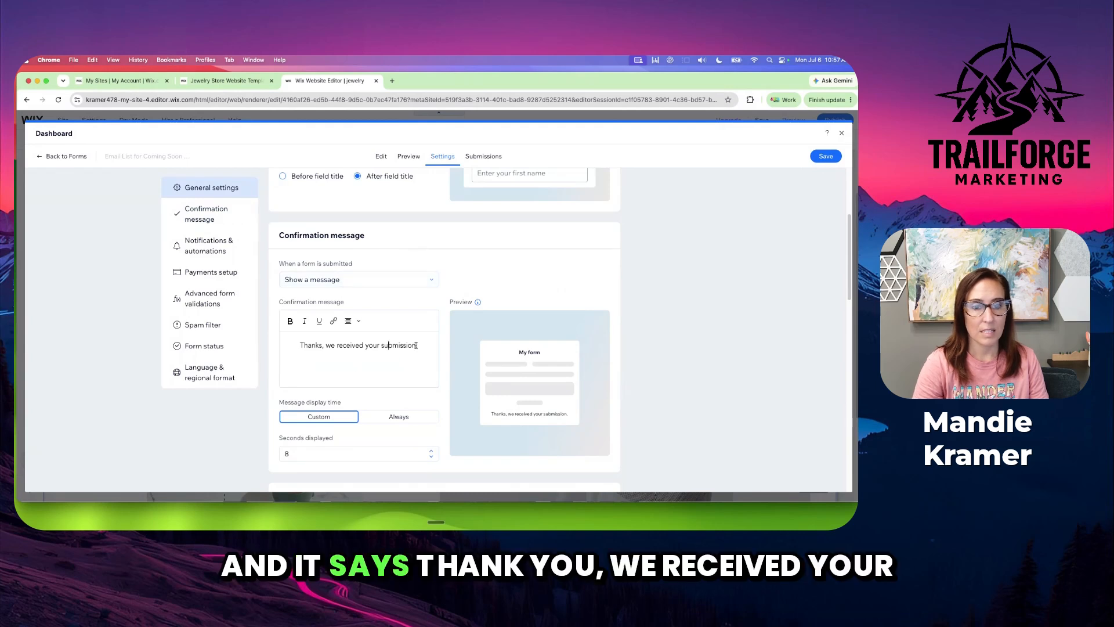
pyautogui.moveTo(416, 346); pyautogui.dragTo(319, 348)
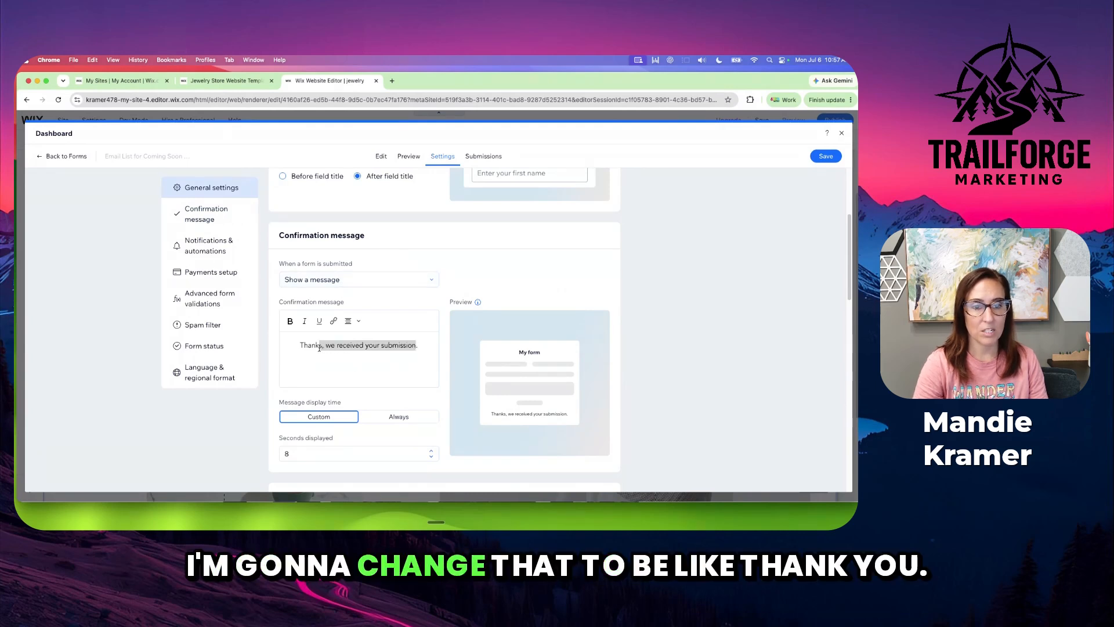
pyautogui.write('you! .')
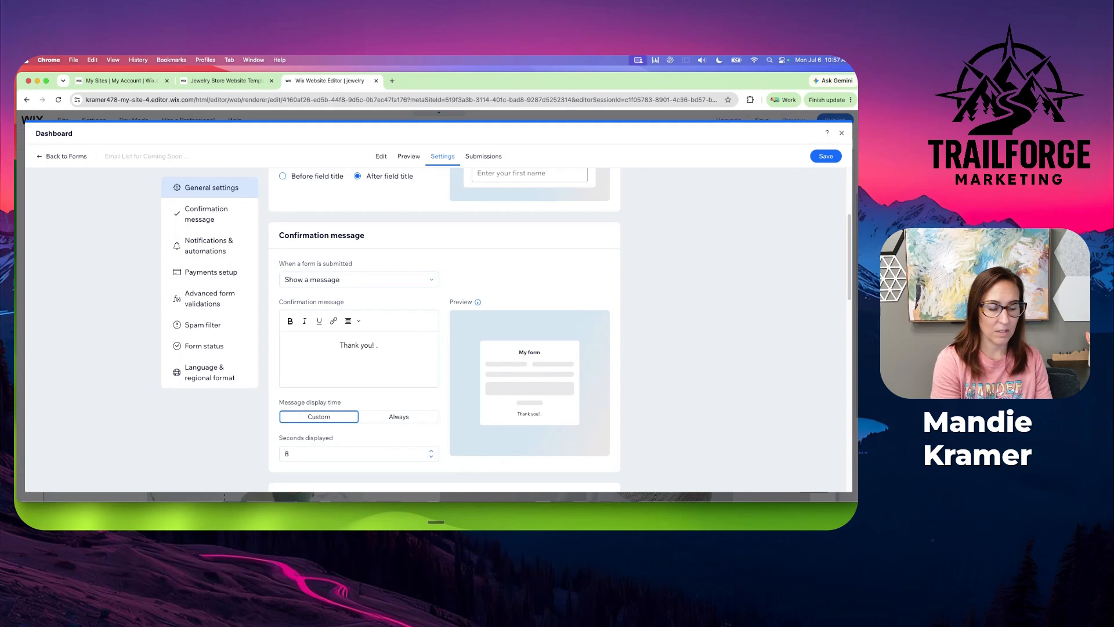
pyautogui.press('BackSpace')
pyautogui.press('Return')
pyautogui.write('Keep ')
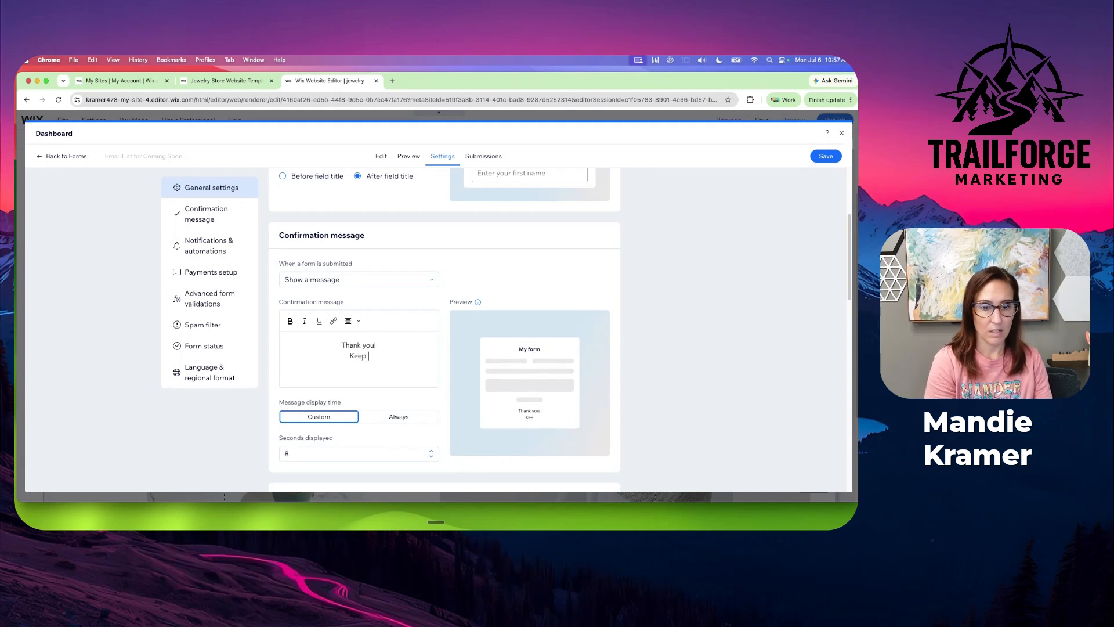
pyautogui.write('an eye out i')
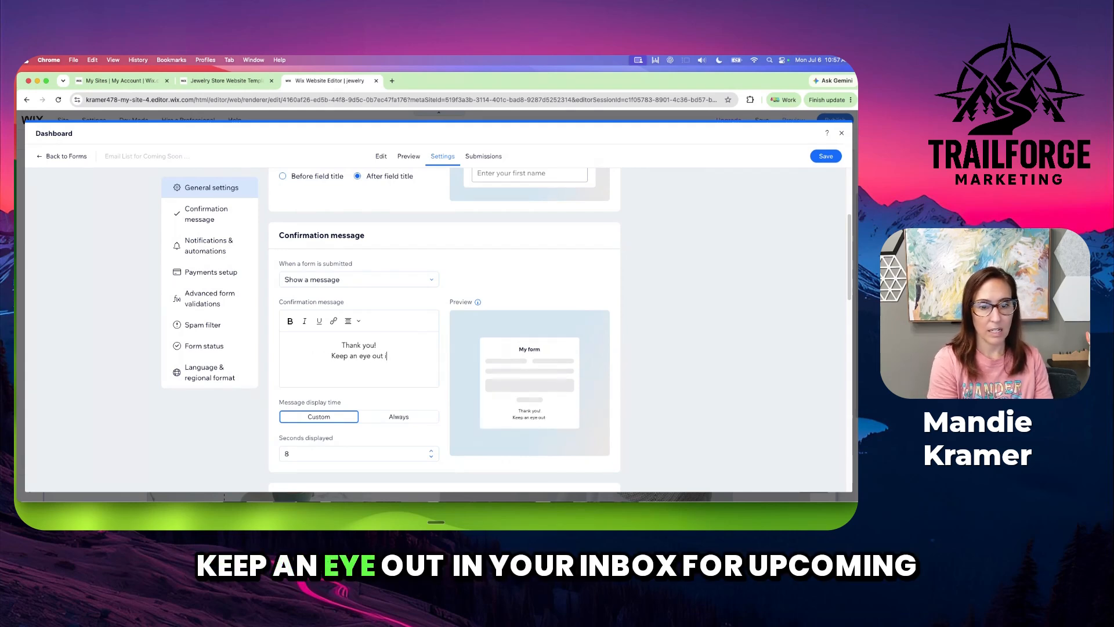
pyautogui.write('n your inbox ')
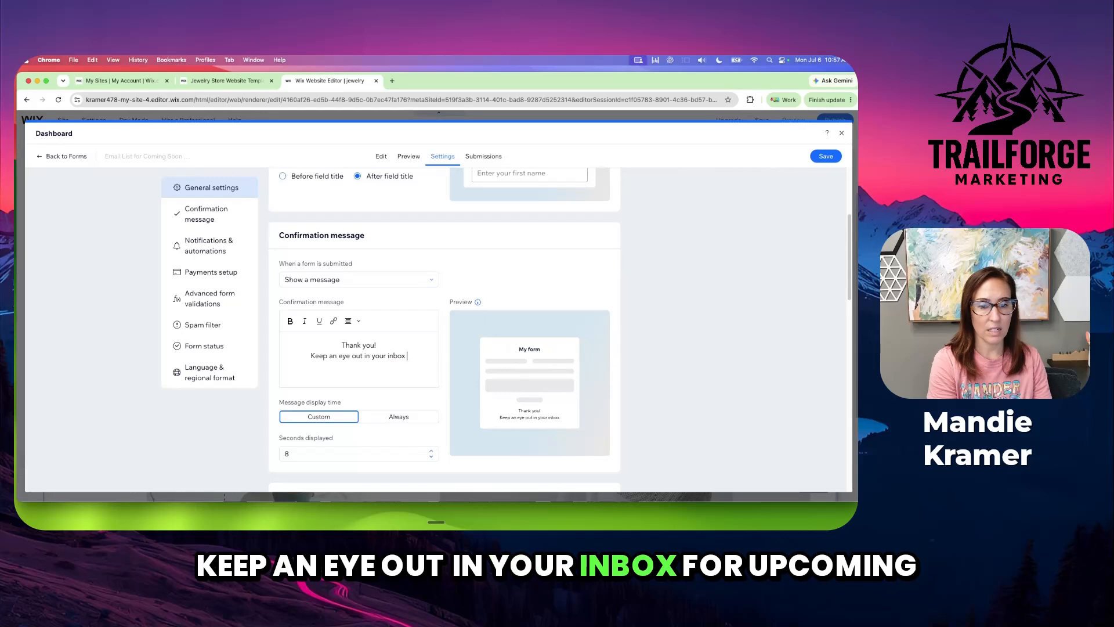
pyautogui.write('for upcoming spe')
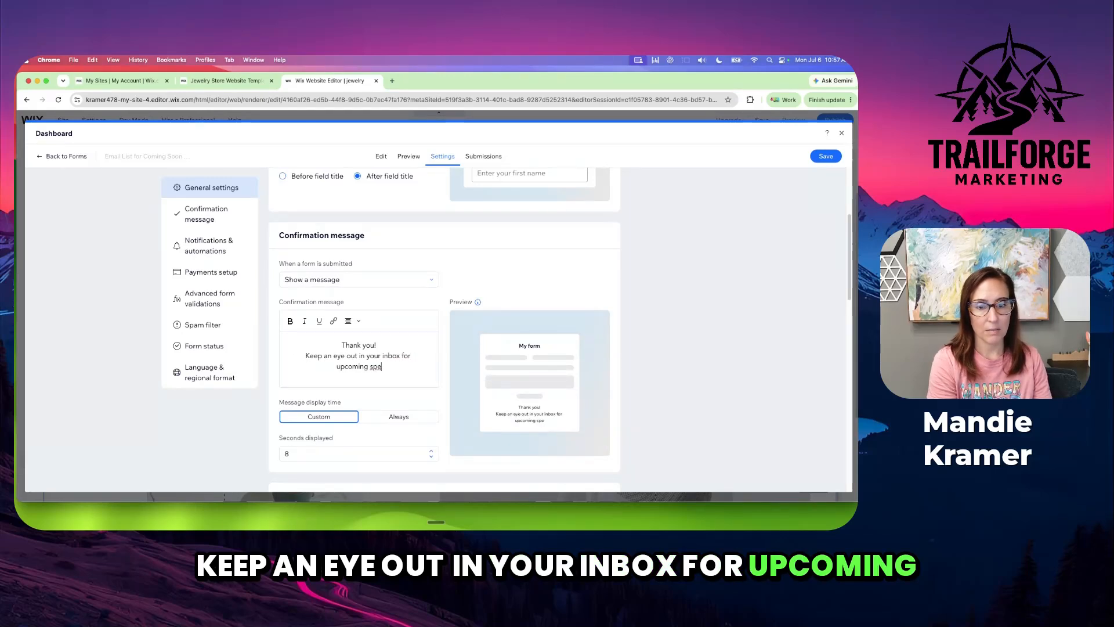
pyautogui.write('cial announcem')
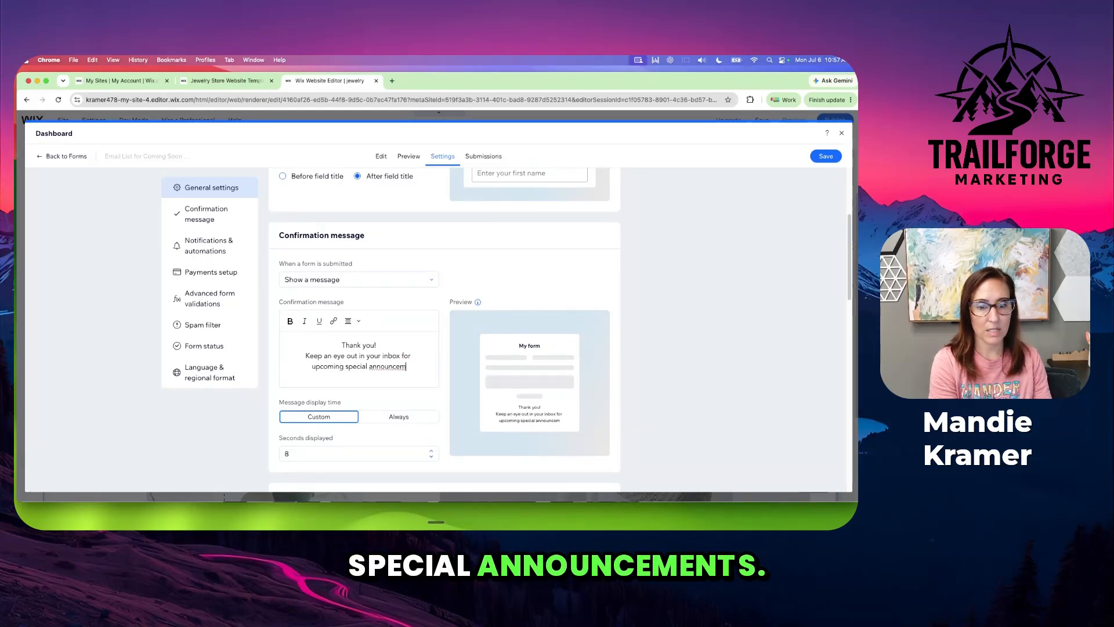
pyautogui.write('ents and deals!')
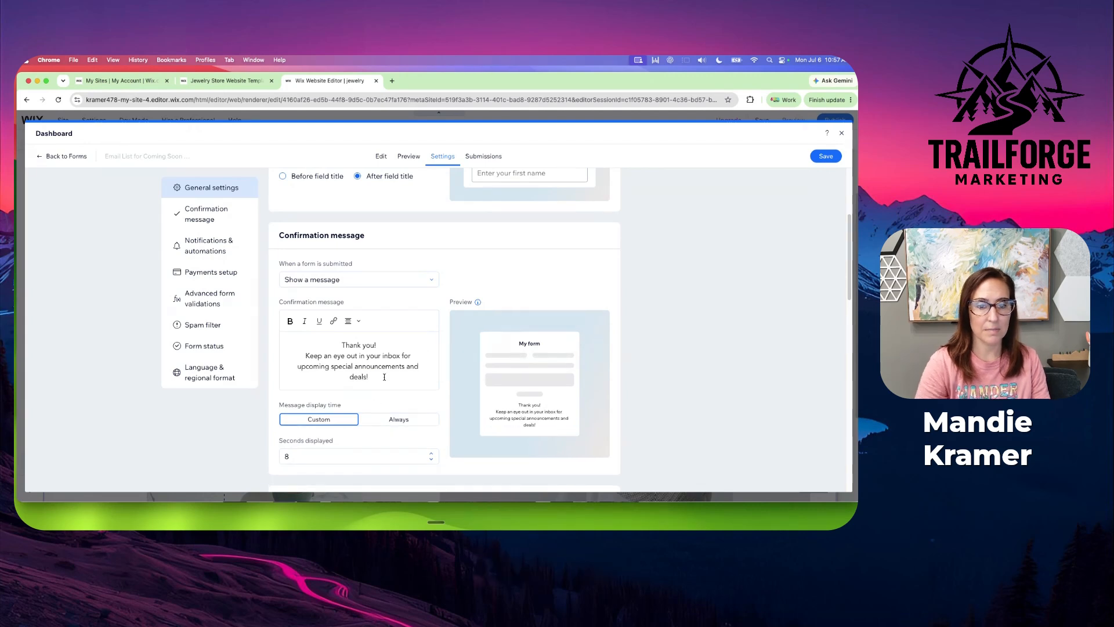
pyautogui.scroll(-3, 378, 380)
pyautogui.click(399, 287)
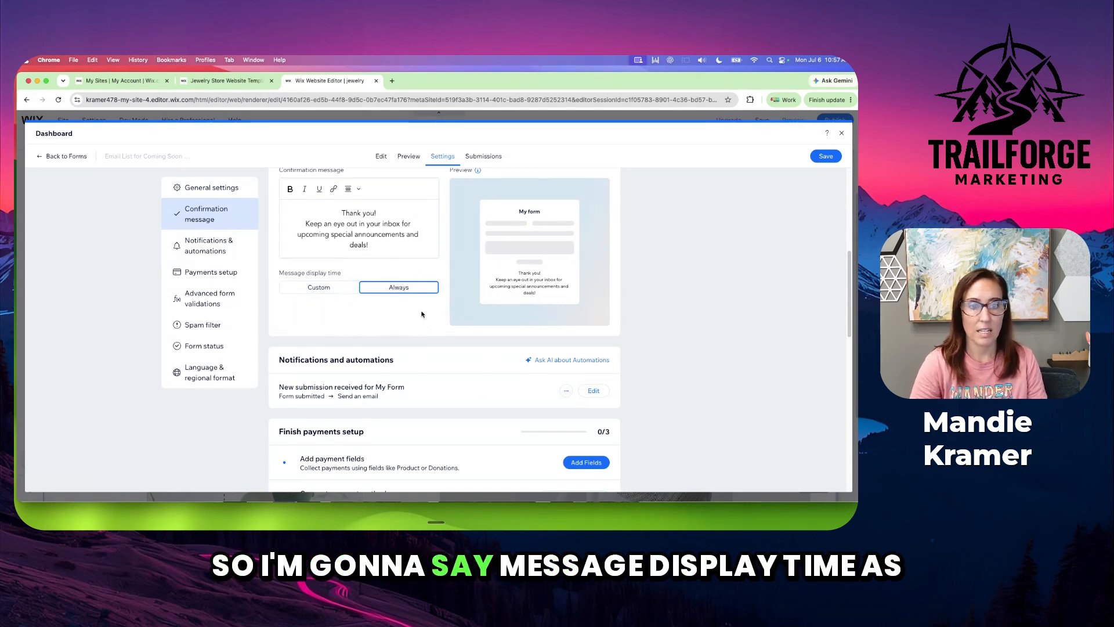
# Review the form's remaining settings for notifications, payments, validations, spam filter, form status and language
pyautogui.scroll(-1, 473, 375)
pyautogui.scroll(-6, 474, 375)
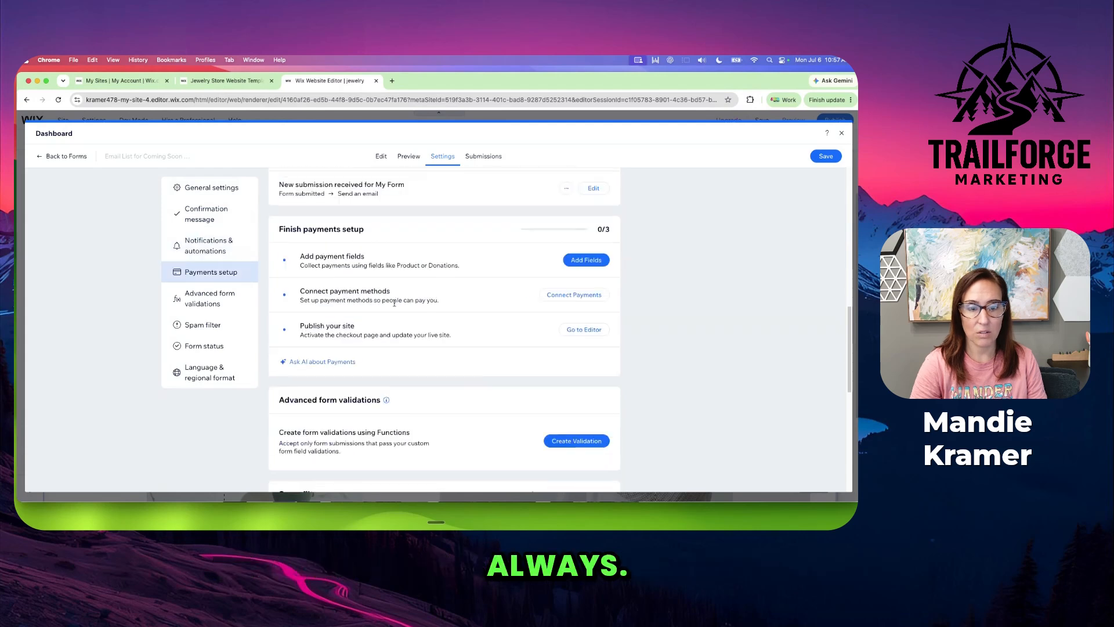
pyautogui.scroll(1, 577, 228)
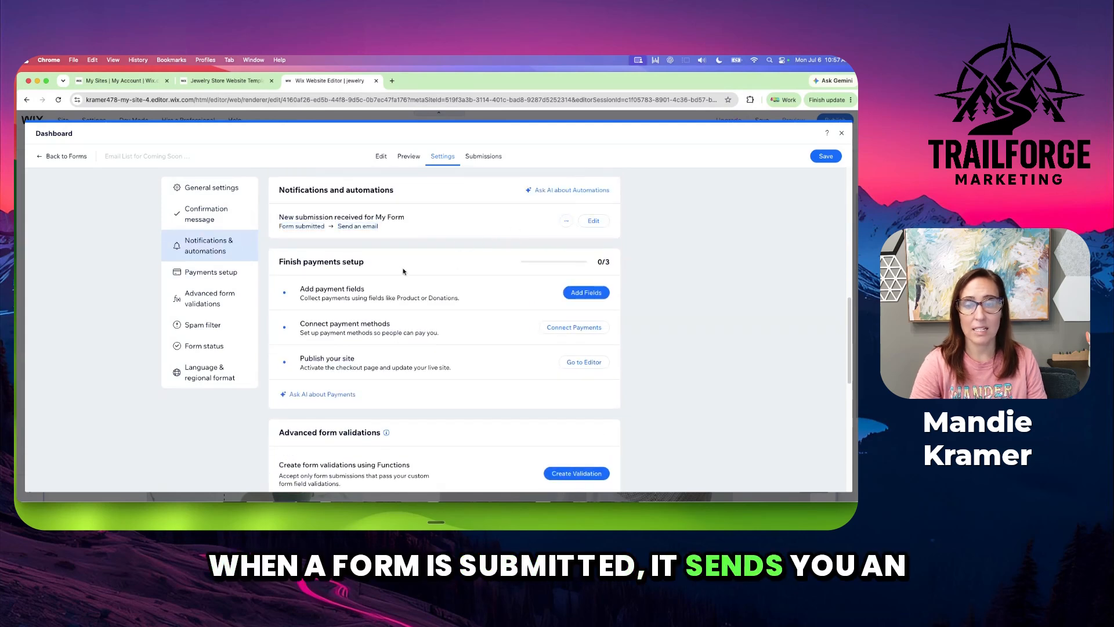
pyautogui.scroll(-7, 468, 355)
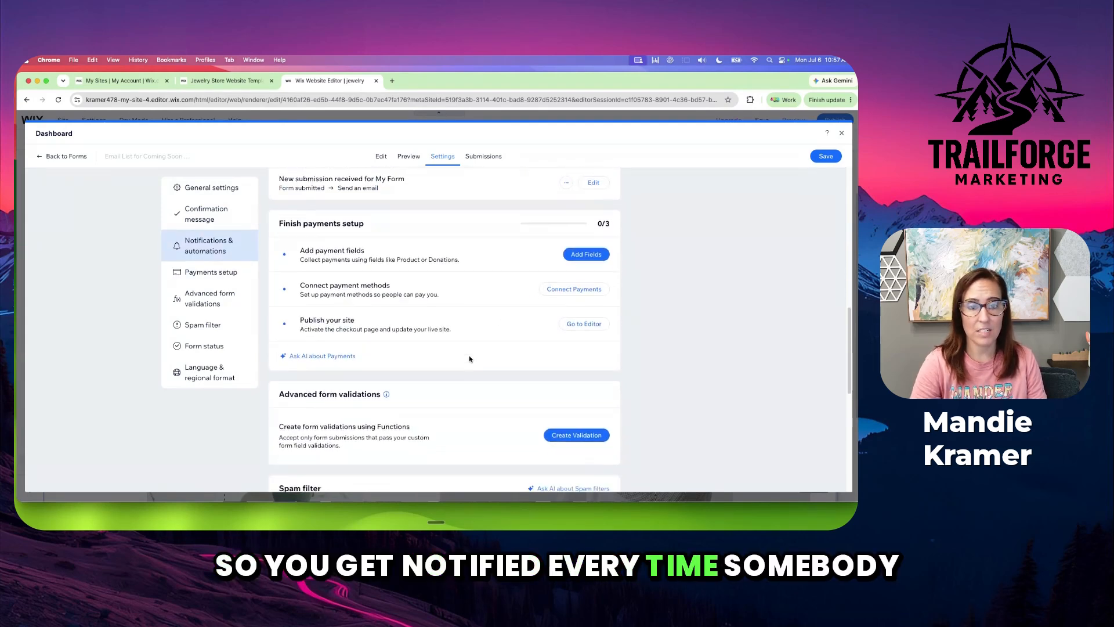
pyautogui.scroll(-9, 462, 401)
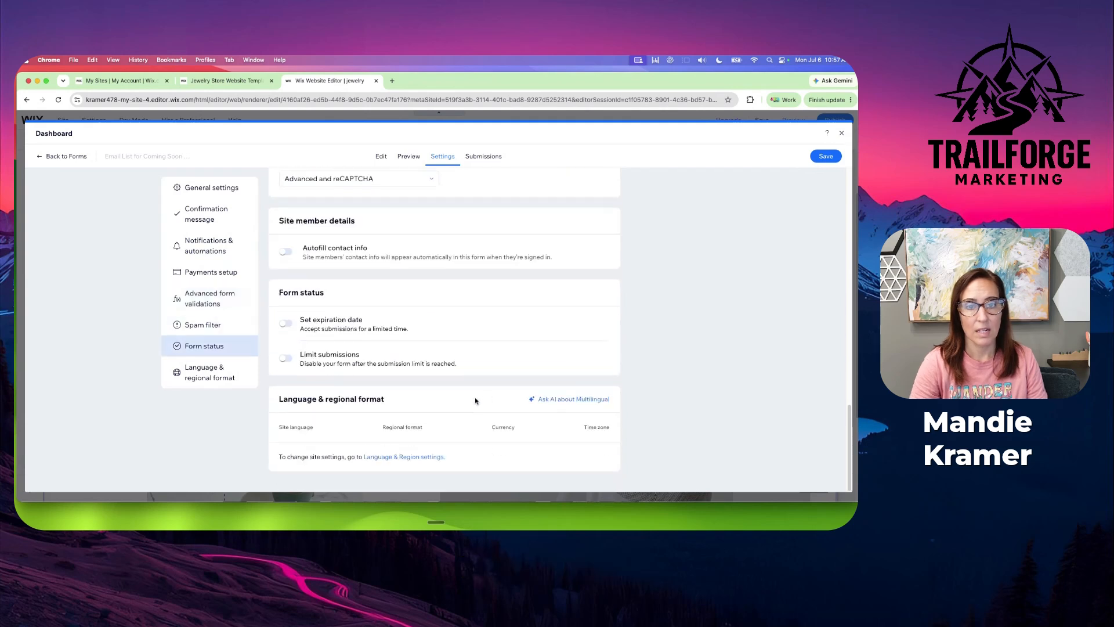
pyautogui.scroll(7, 469, 371)
pyautogui.scroll(15, 469, 370)
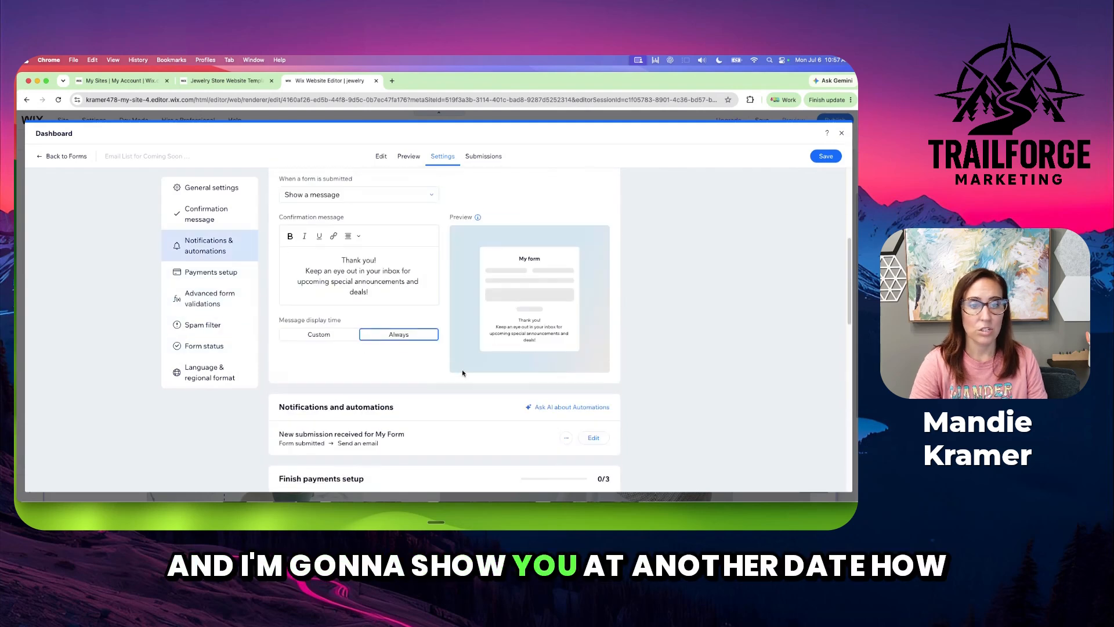
pyautogui.scroll(4, 495, 380)
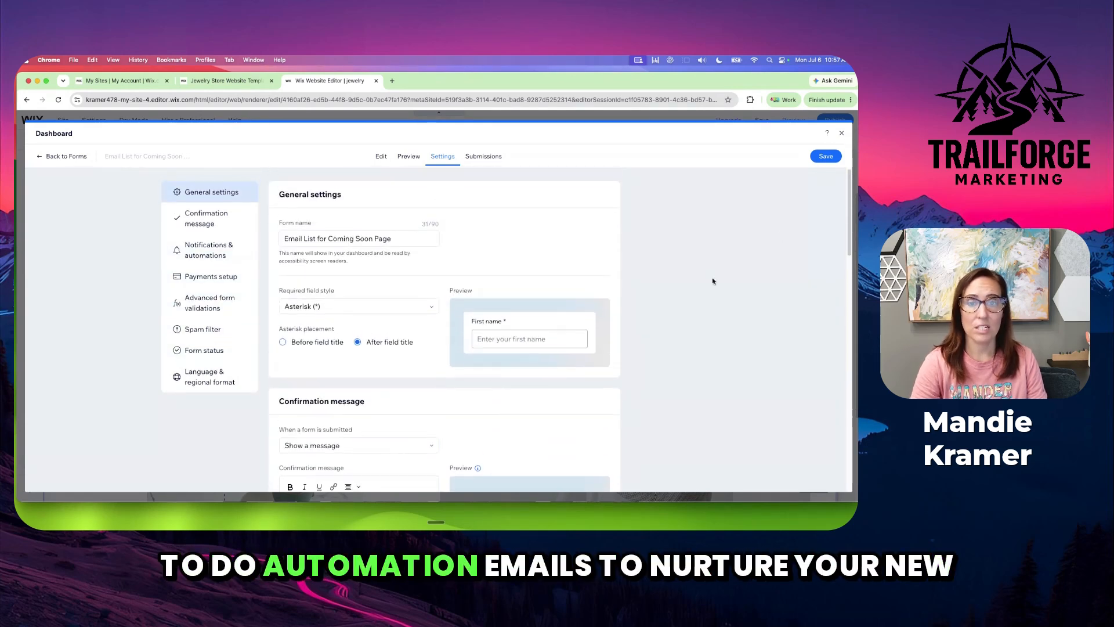
# Return to the Coming Soon page, place the form under the intro paragraph aligned with its column, and move the coffee image down beneath it
pyautogui.click(841, 135)
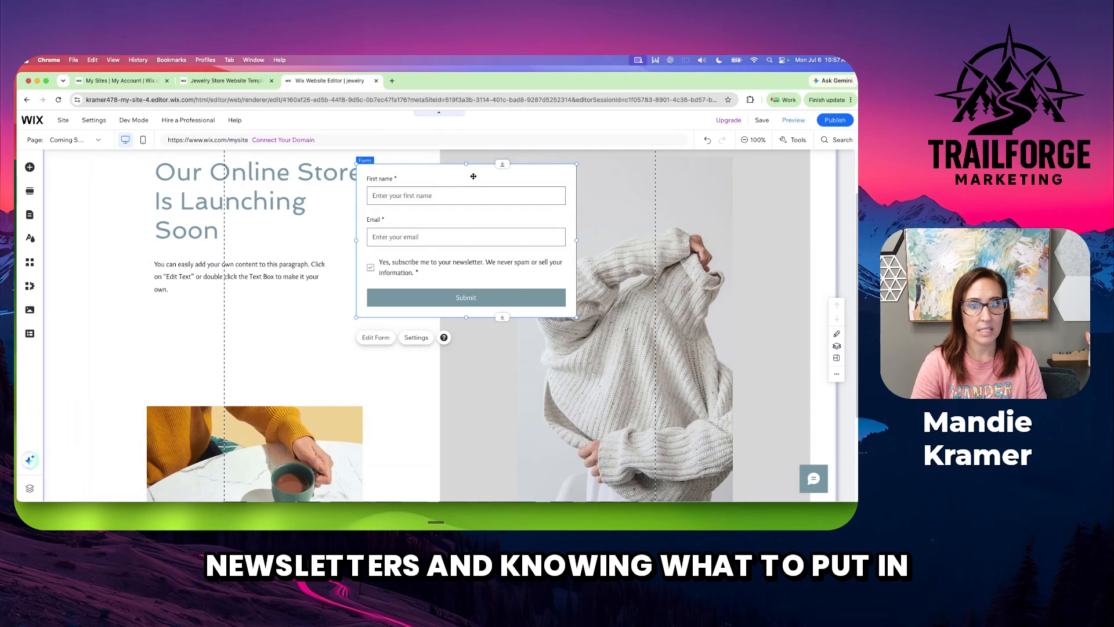
pyautogui.moveTo(474, 175); pyautogui.dragTo(273, 280)
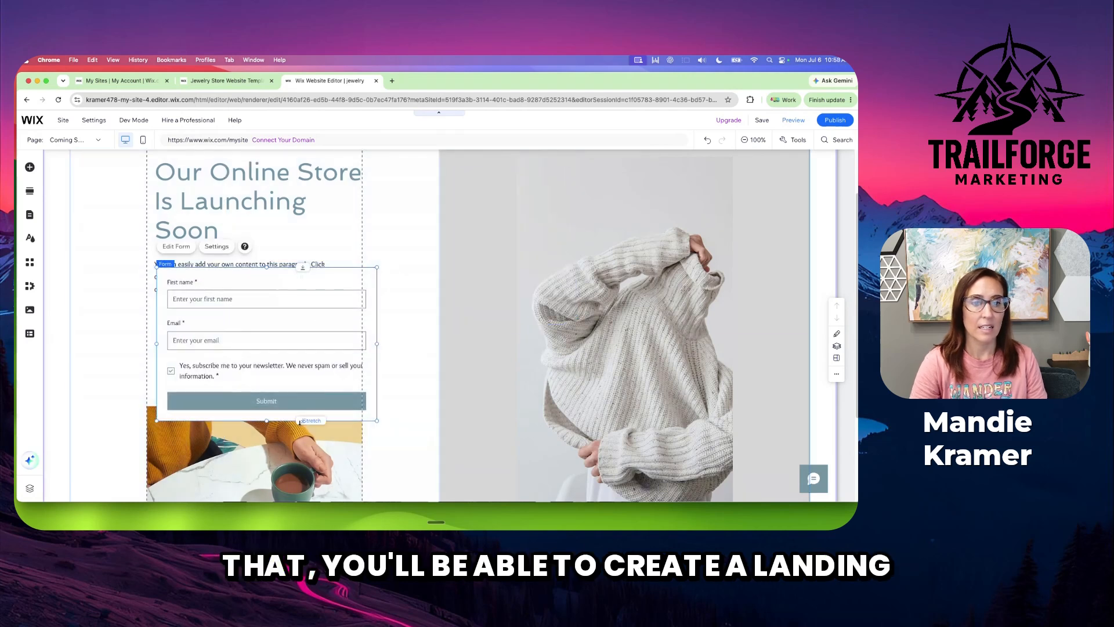
pyautogui.click(344, 465)
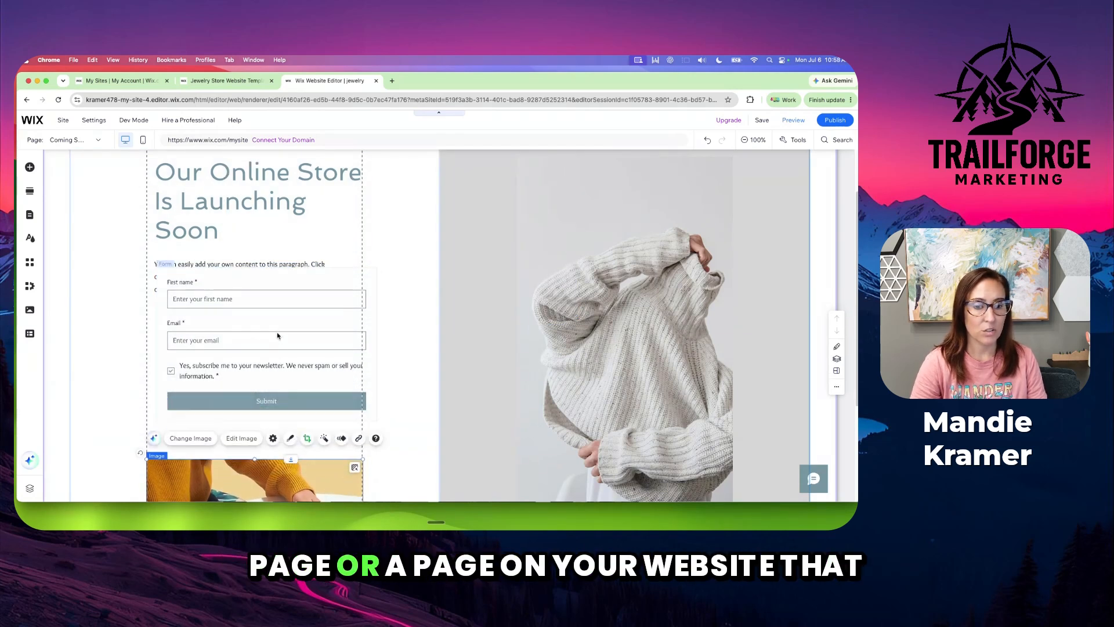
pyautogui.moveTo(278, 336); pyautogui.dragTo(265, 363)
pyautogui.moveTo(293, 294)
pyautogui.mouseDown()
pyautogui.moveTo(293, 320)
pyautogui.moveTo(293, 300)
pyautogui.mouseUp()
pyautogui.scroll(-2, 310, 385)
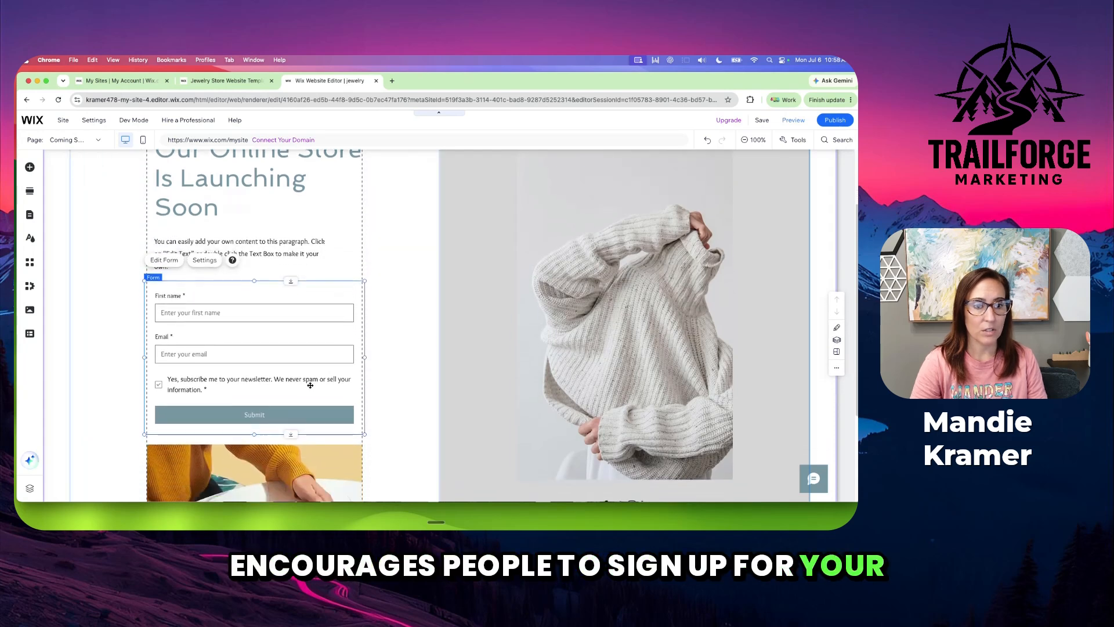
pyautogui.scroll(1, 311, 385)
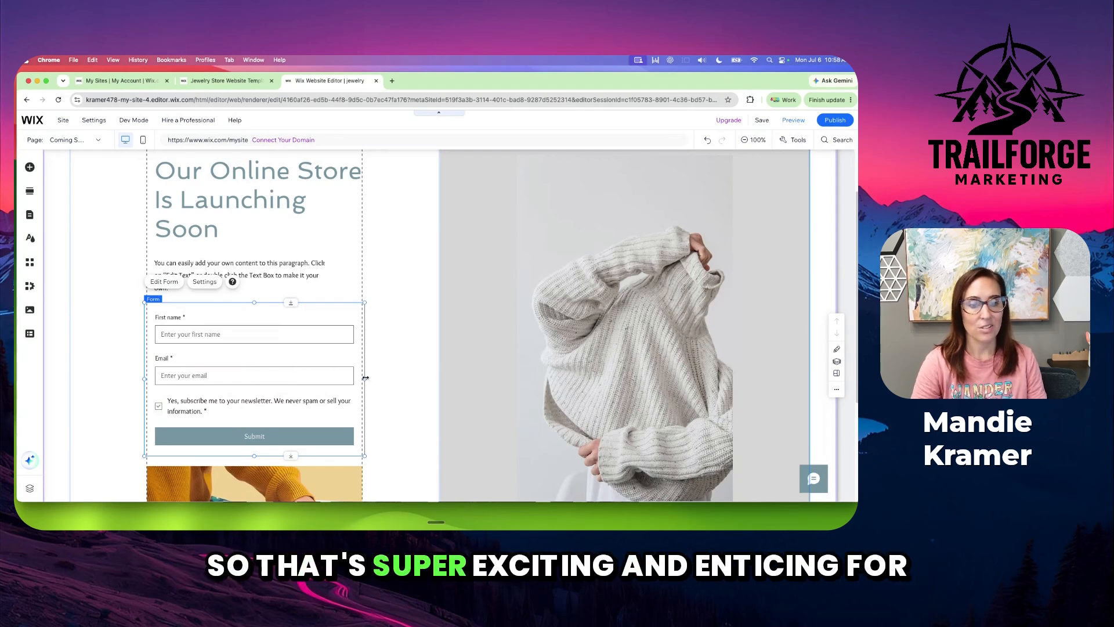
# Narrow the form slightly from both sides so it fits inside the text column on the Coming Soon page
pyautogui.moveTo(364, 378); pyautogui.dragTo(361, 378)
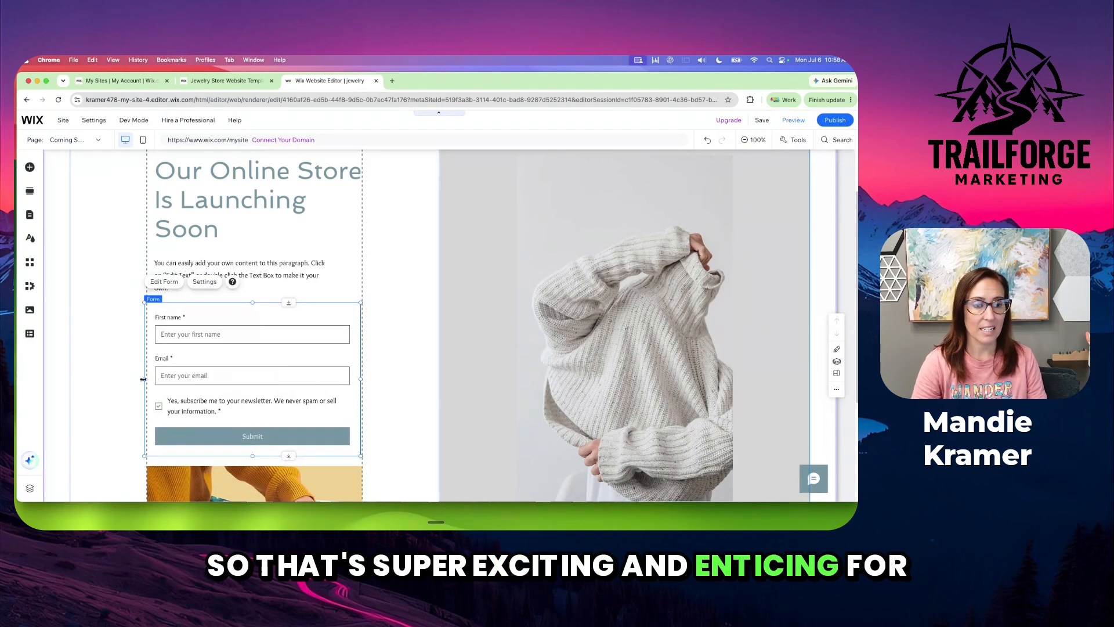
pyautogui.moveTo(140, 380); pyautogui.dragTo(146, 378)
pyautogui.click(406, 374)
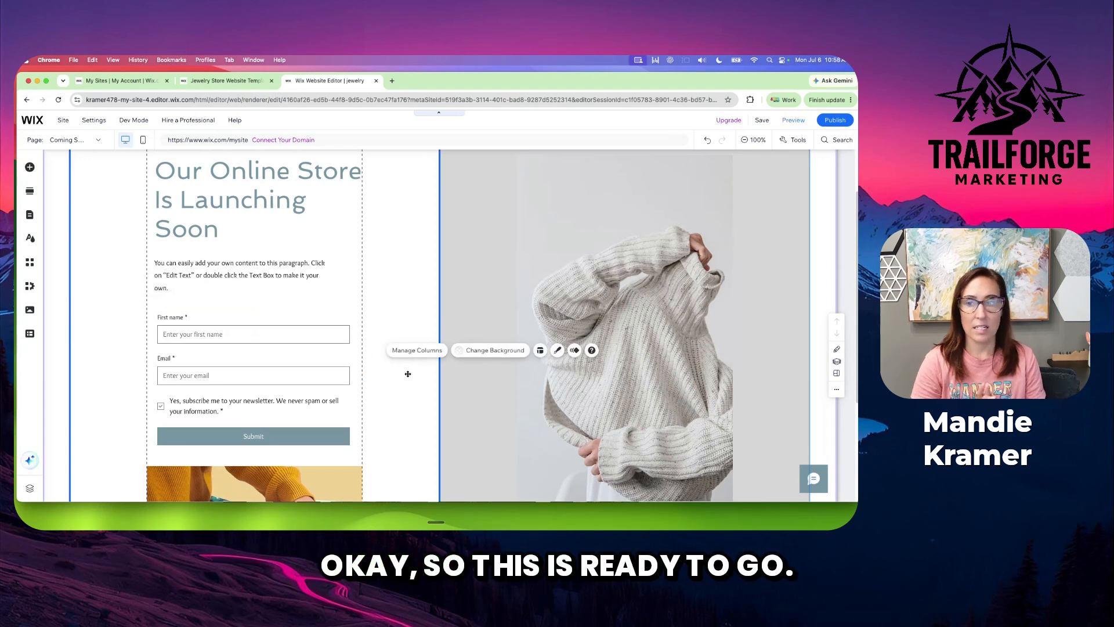
# Save the site under the free Wix.com domain with the address ending in "jewelry"
pyautogui.click(762, 120)
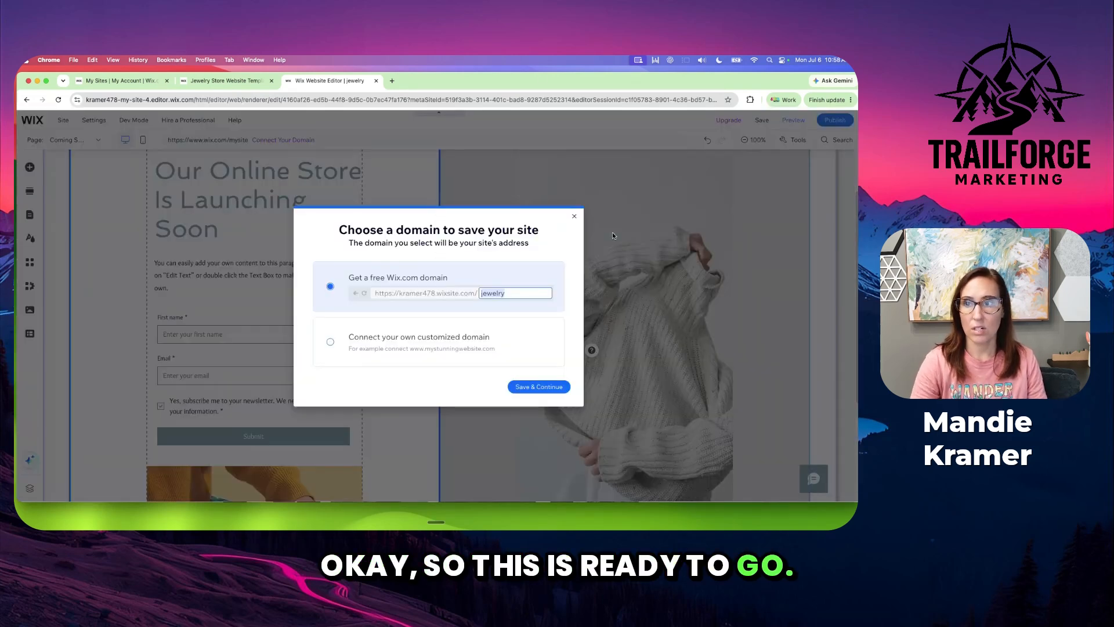
pyautogui.click(565, 384)
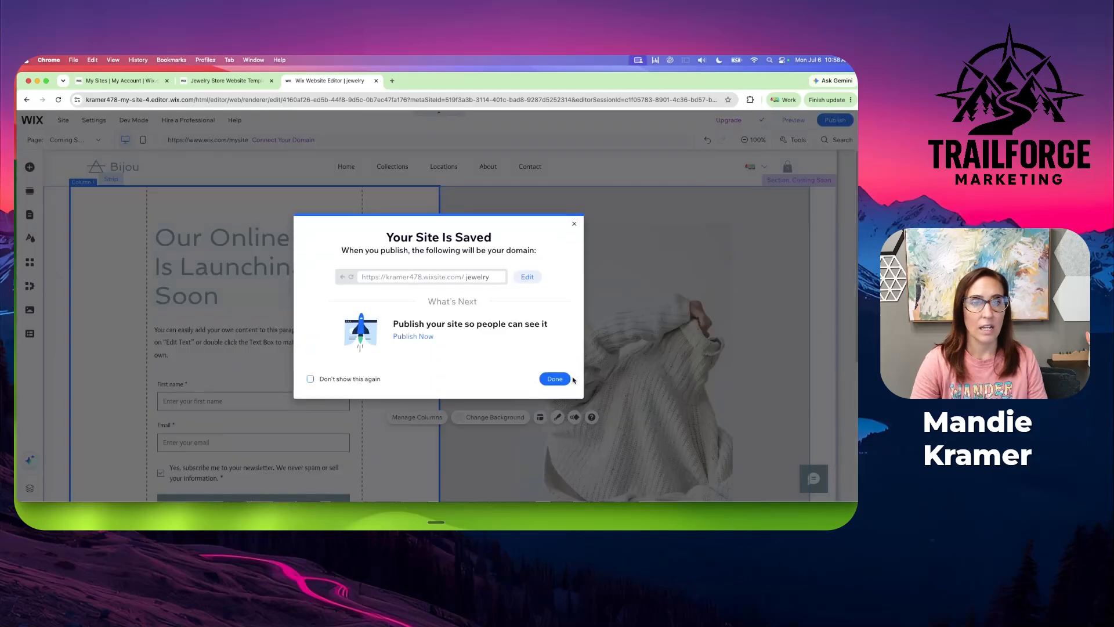
pyautogui.click(552, 378)
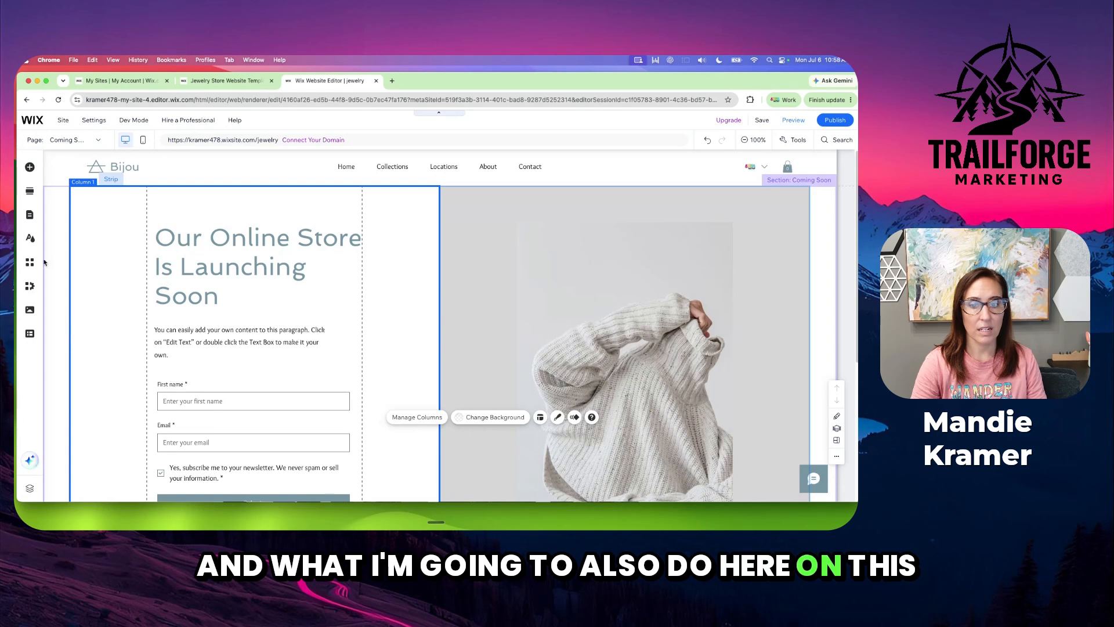
# In the Coming Soon page's SEO basics, set the title tag to "Coming Soon | Sustainable Jewelry Store"
pyautogui.click(30, 214)
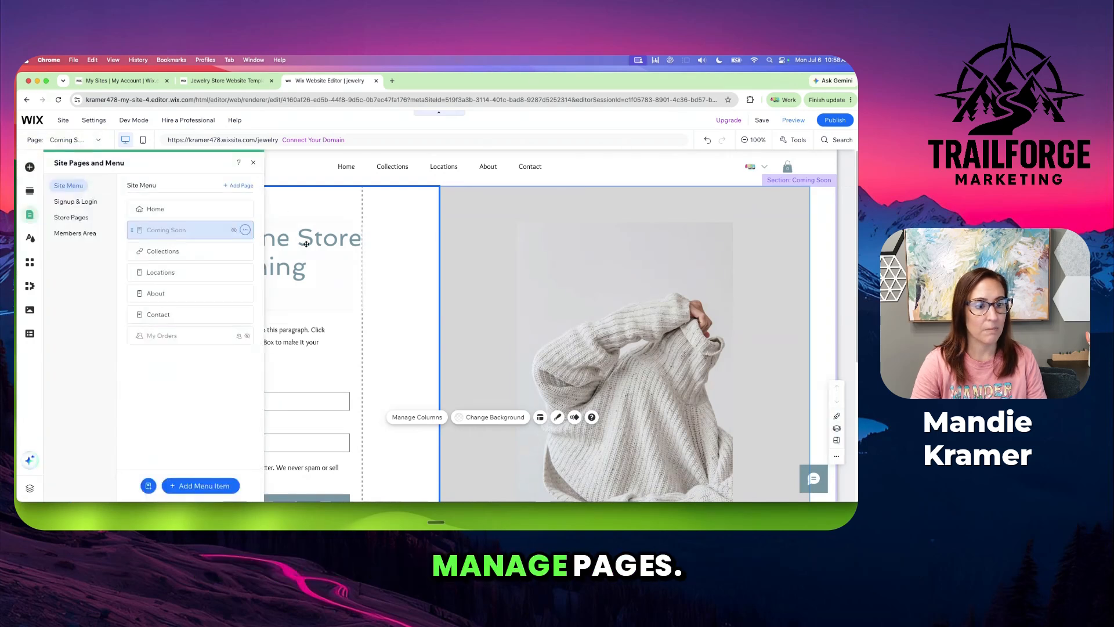
pyautogui.click(245, 230)
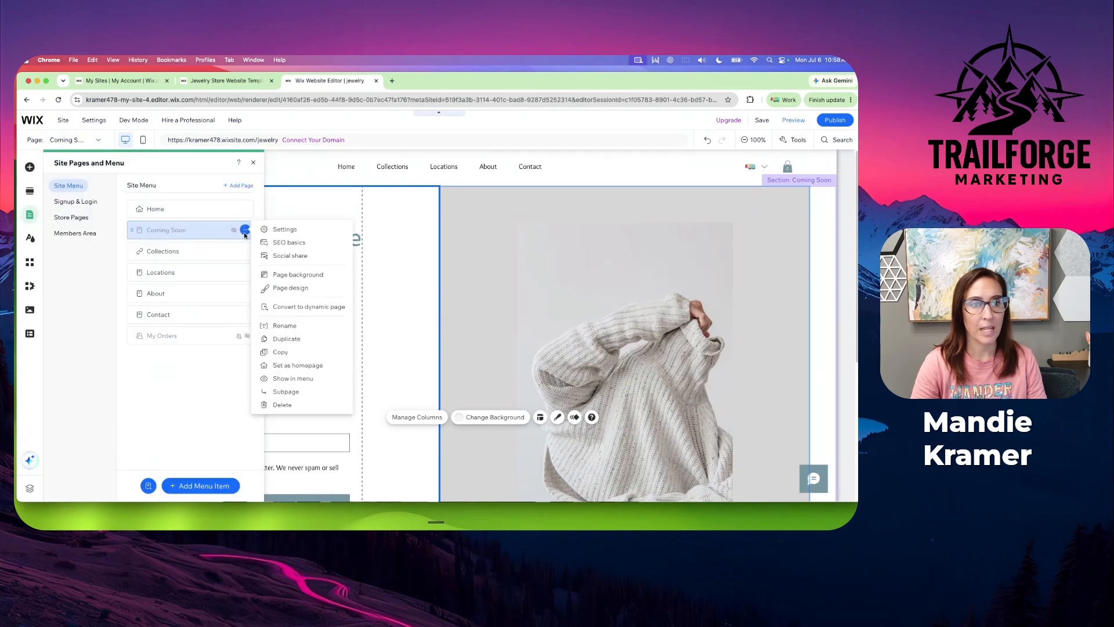
pyautogui.click(288, 242)
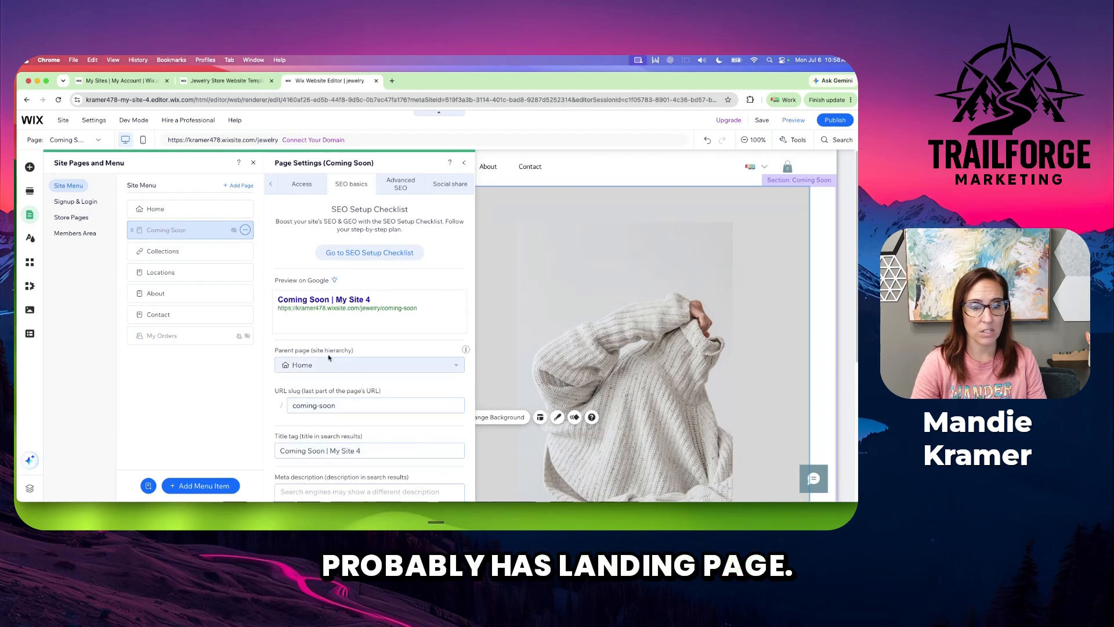
pyautogui.click(376, 456)
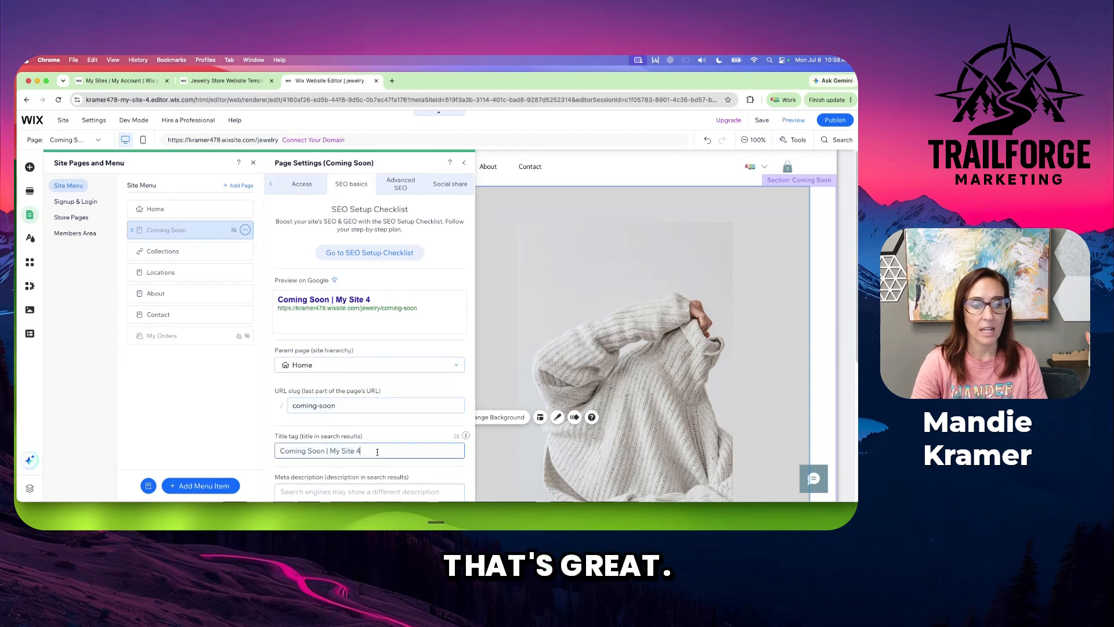
pyautogui.press('BackSpace')
pyautogui.press('BackSpace')
pyautogui.press('BackSpace')
pyautogui.press('BackSpace')
pyautogui.press('BackSpace')
pyautogui.press('BackSpace')
pyautogui.press('BackSpace')
pyautogui.press('BackSpace')
pyautogui.press('BackSpace')
pyautogui.write('Sustainable Jewelr')
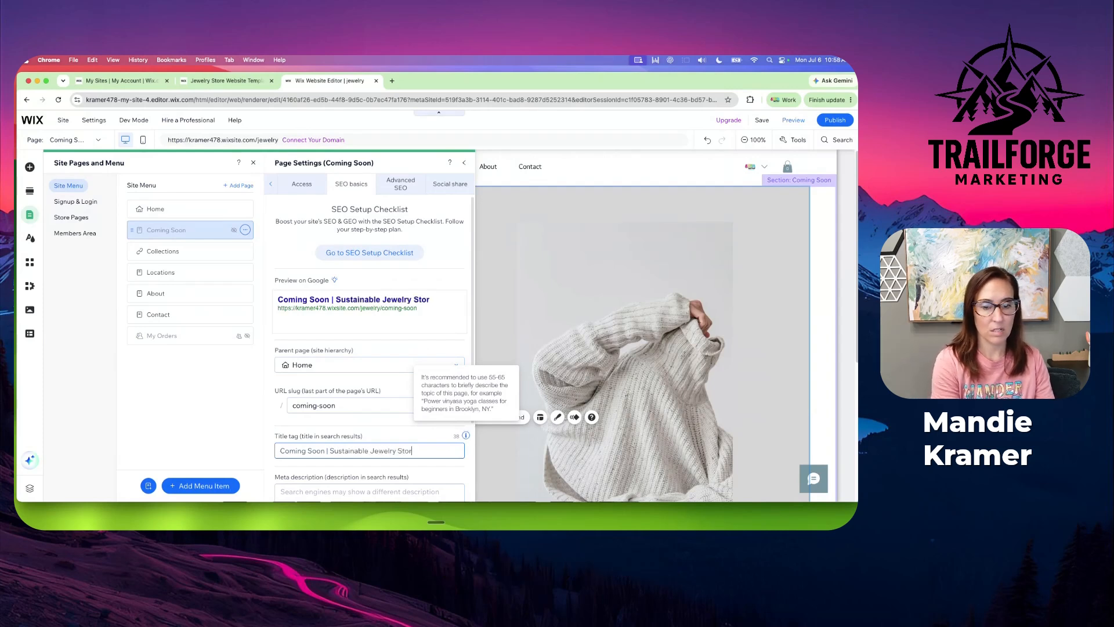
pyautogui.click(411, 439)
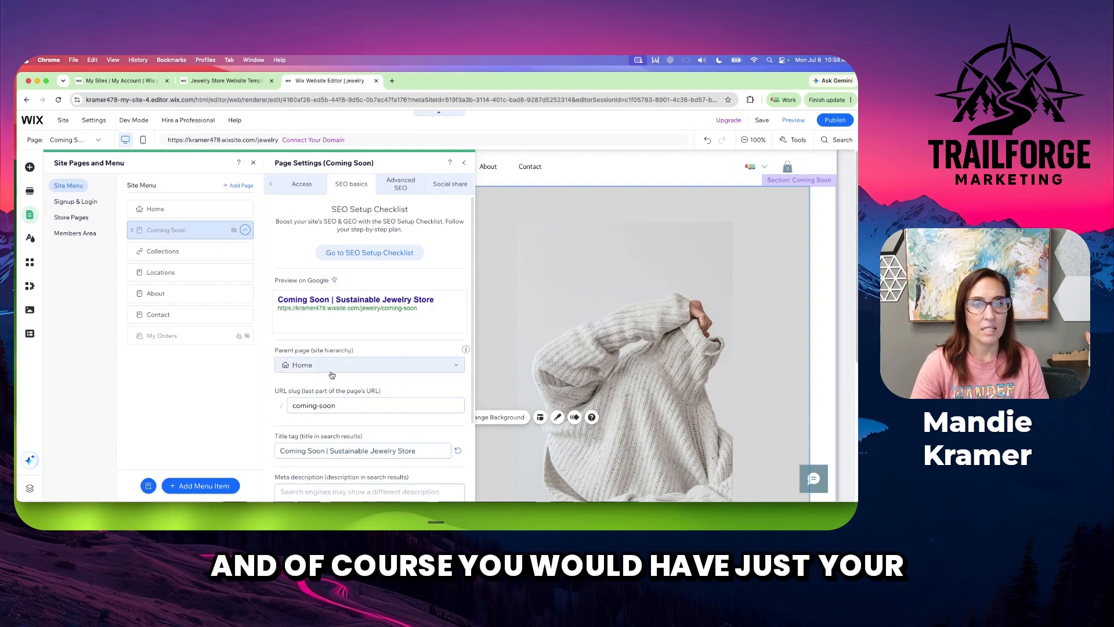
# Review the Coming Soon page's meta description, social share, advanced SEO, access and page info settings
pyautogui.scroll(-1, 360, 434)
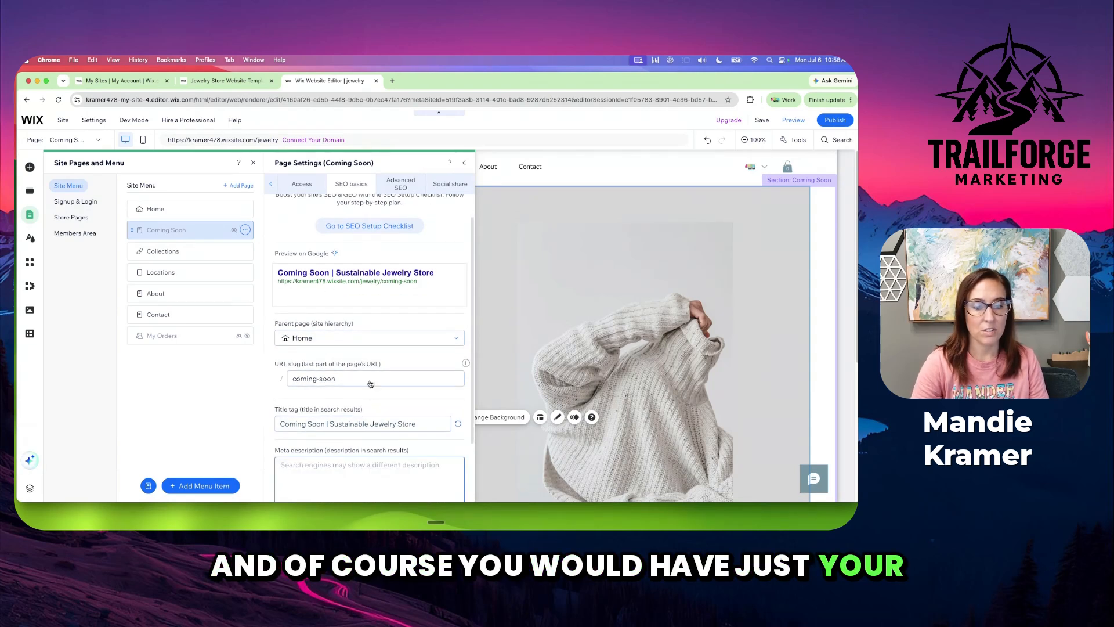
pyautogui.scroll(-4, 324, 406)
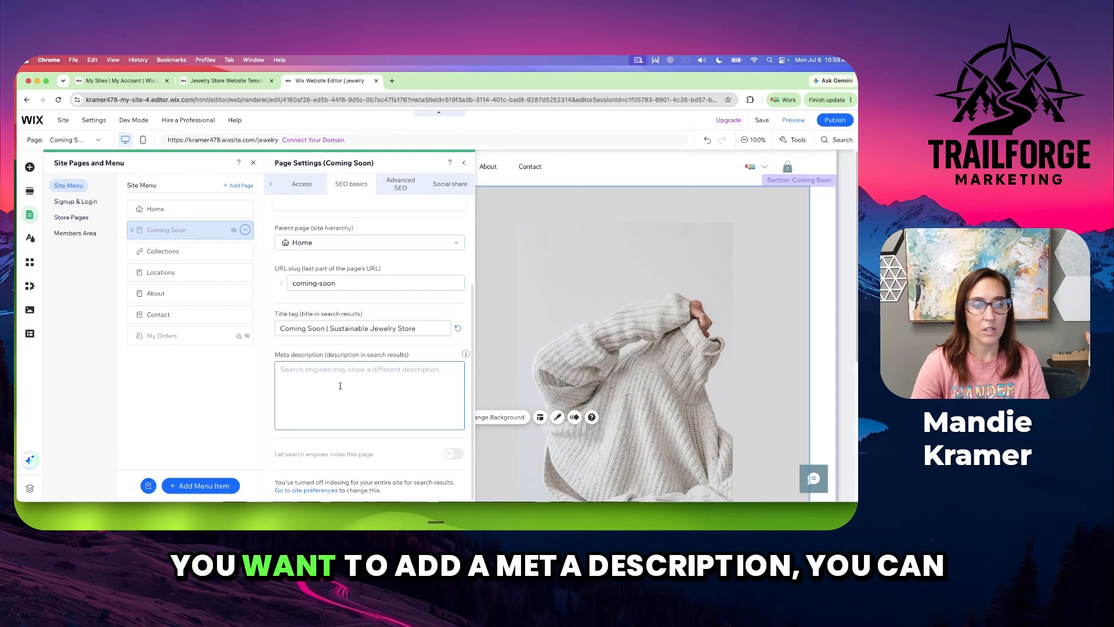
pyautogui.scroll(5, 371, 301)
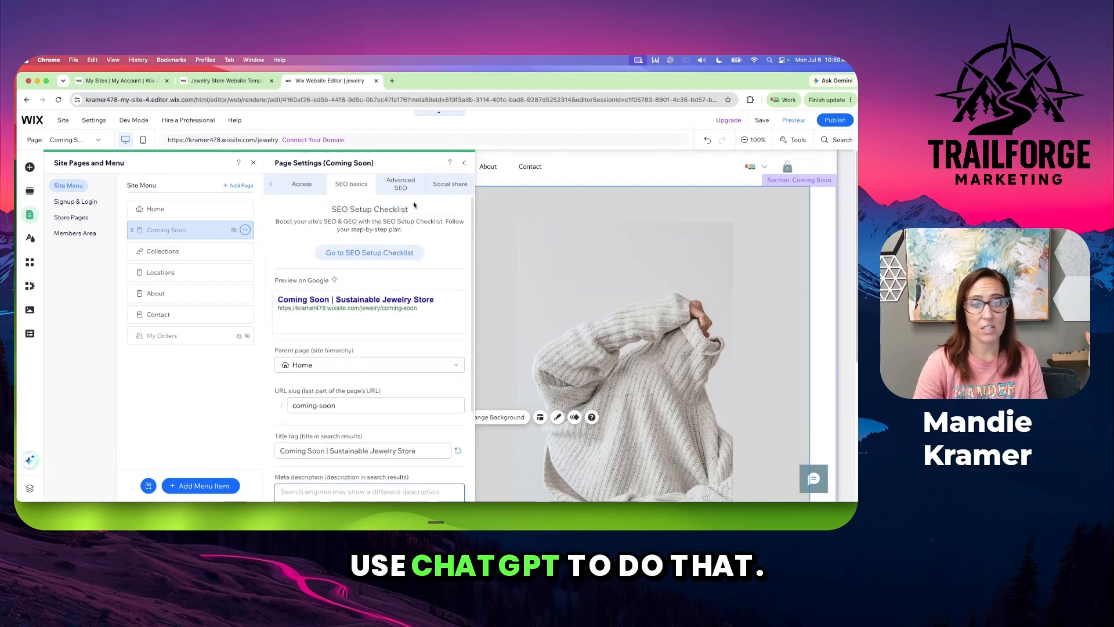
pyautogui.click(450, 184)
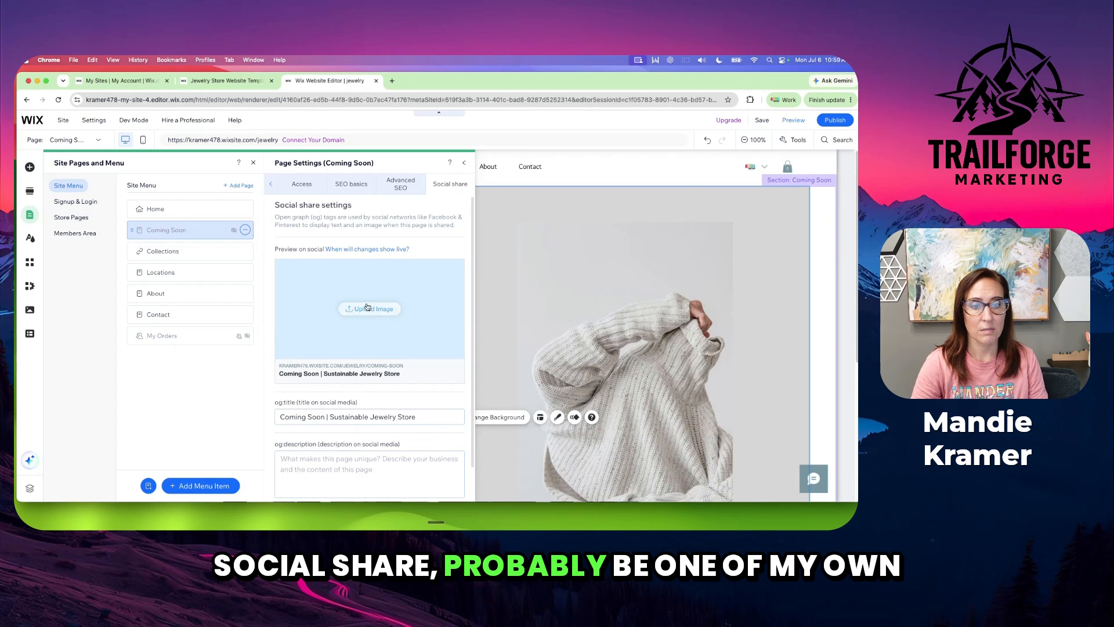
pyautogui.click(405, 182)
pyautogui.click(370, 184)
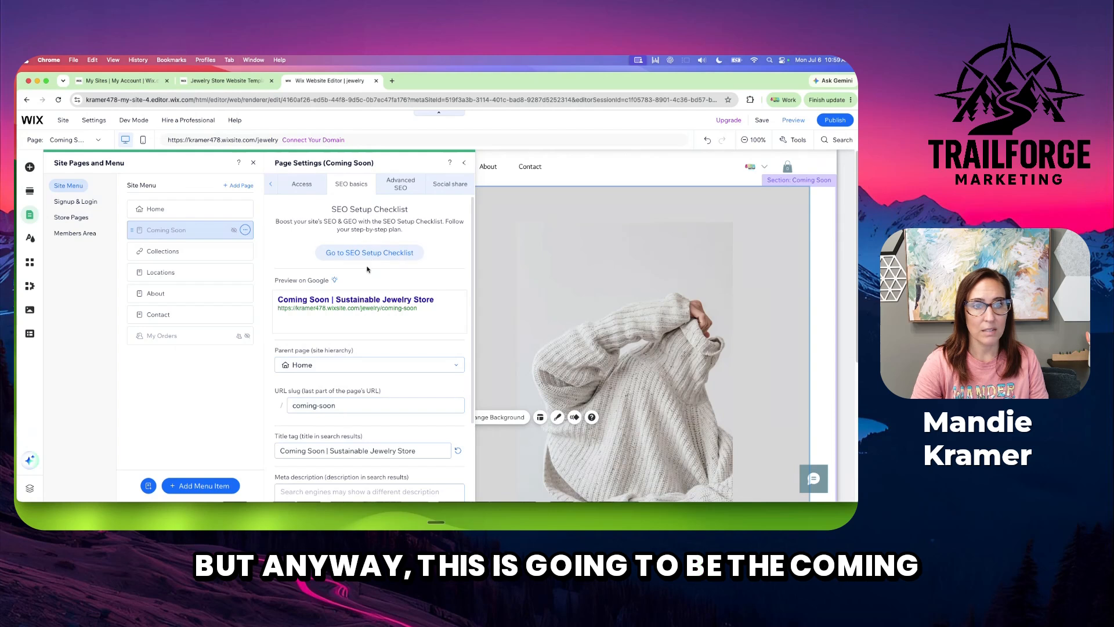
pyautogui.click(299, 185)
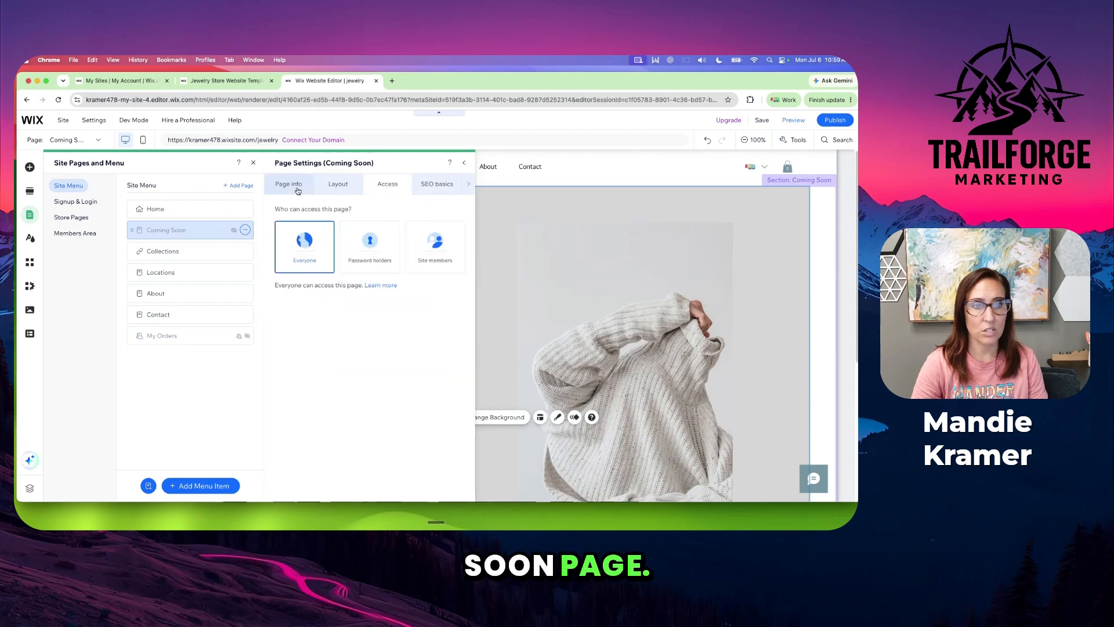
pyautogui.click(290, 185)
# Set the Coming Soon page's layout to No header & footer and publish the site
pyautogui.click(338, 185)
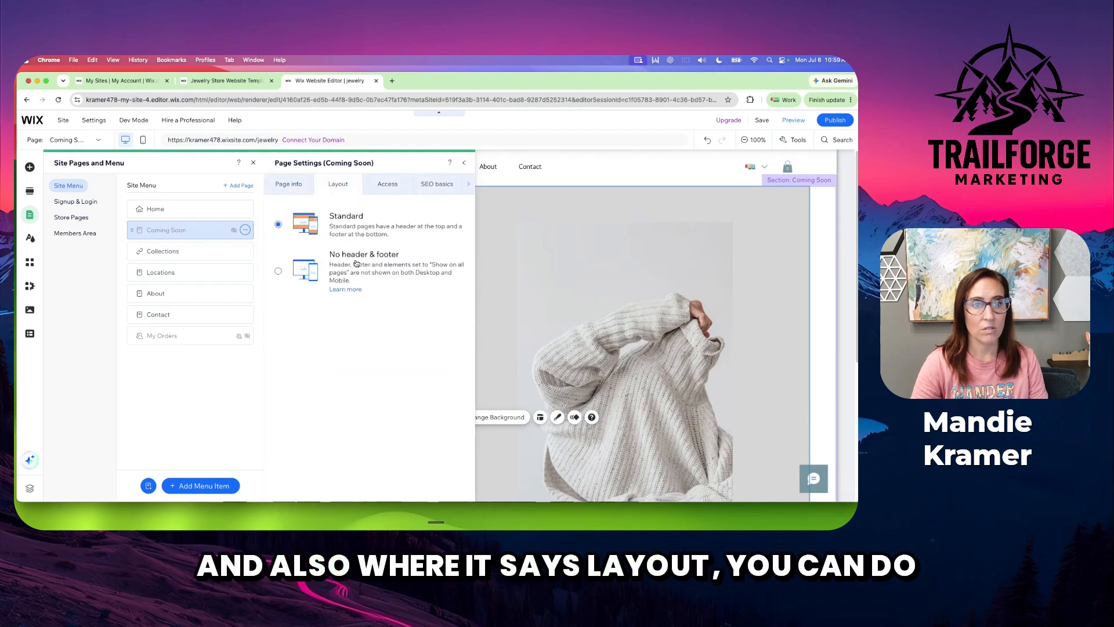
pyautogui.click(278, 272)
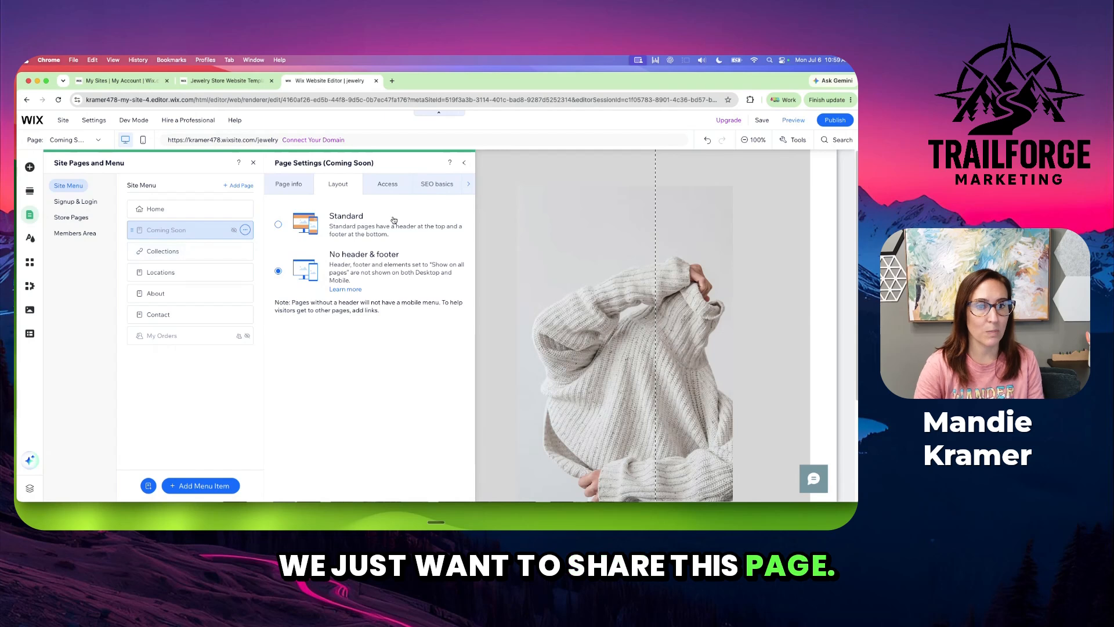
pyautogui.click(253, 163)
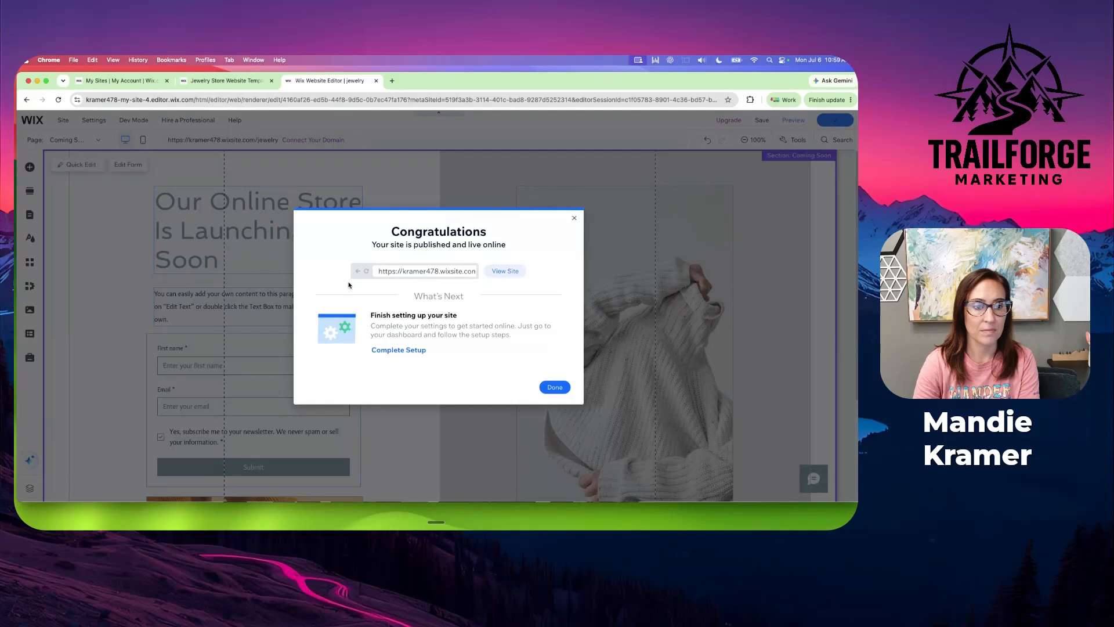
# View the published site and load its live landing page by adding "/coming-soon" to the site address
pyautogui.click(505, 271)
pyautogui.moveTo(176, 99); pyautogui.dragTo(200, 99)
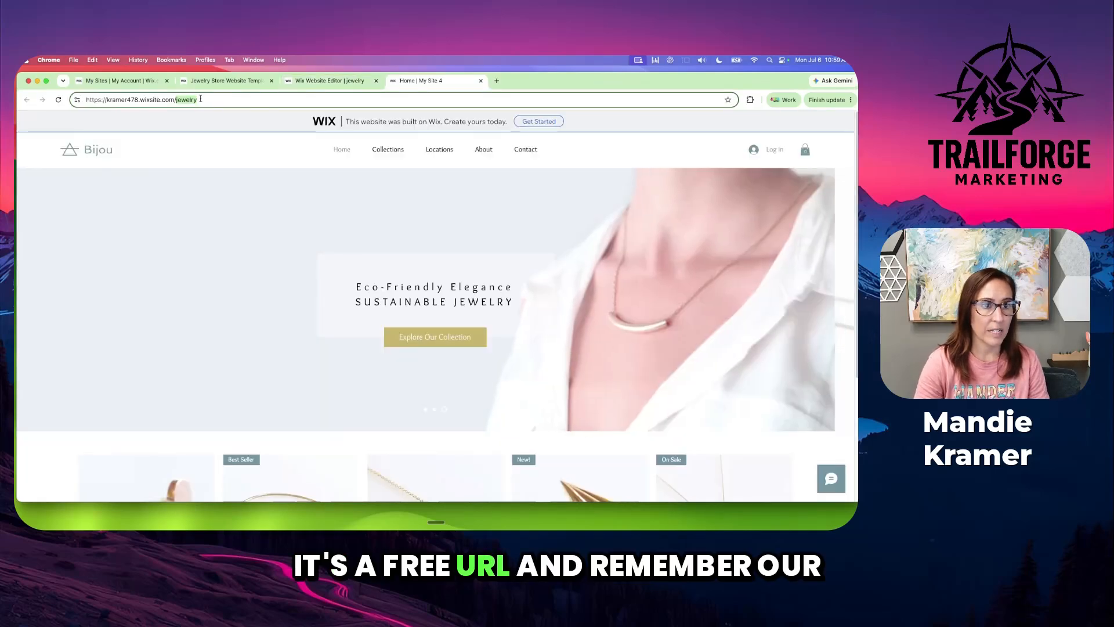
pyautogui.click(200, 100)
pyautogui.write('/ ')
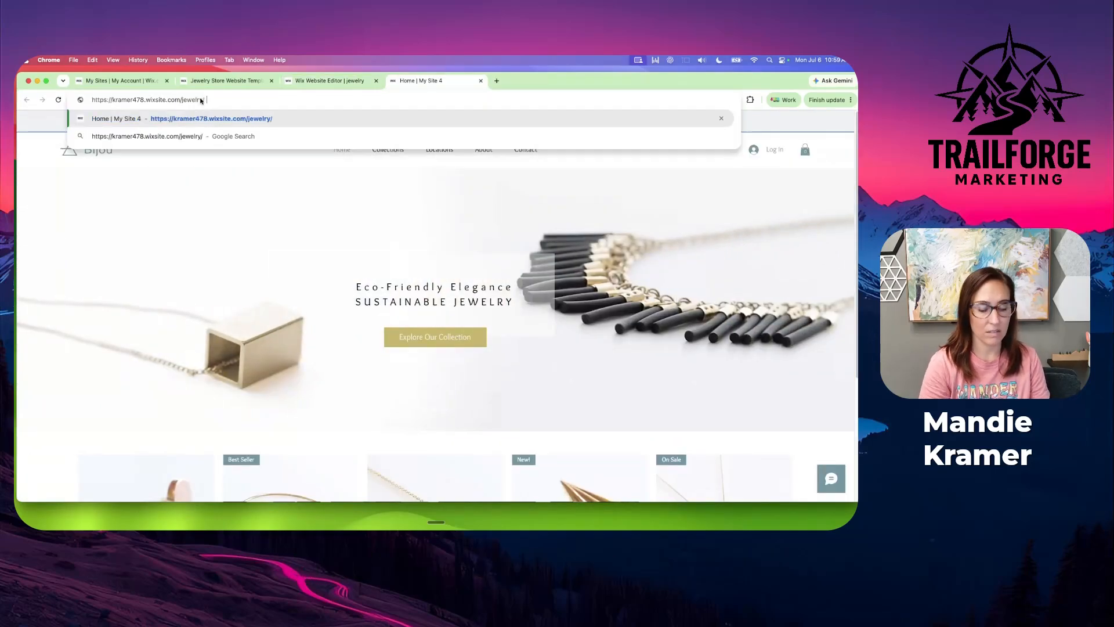
pyautogui.write('co')
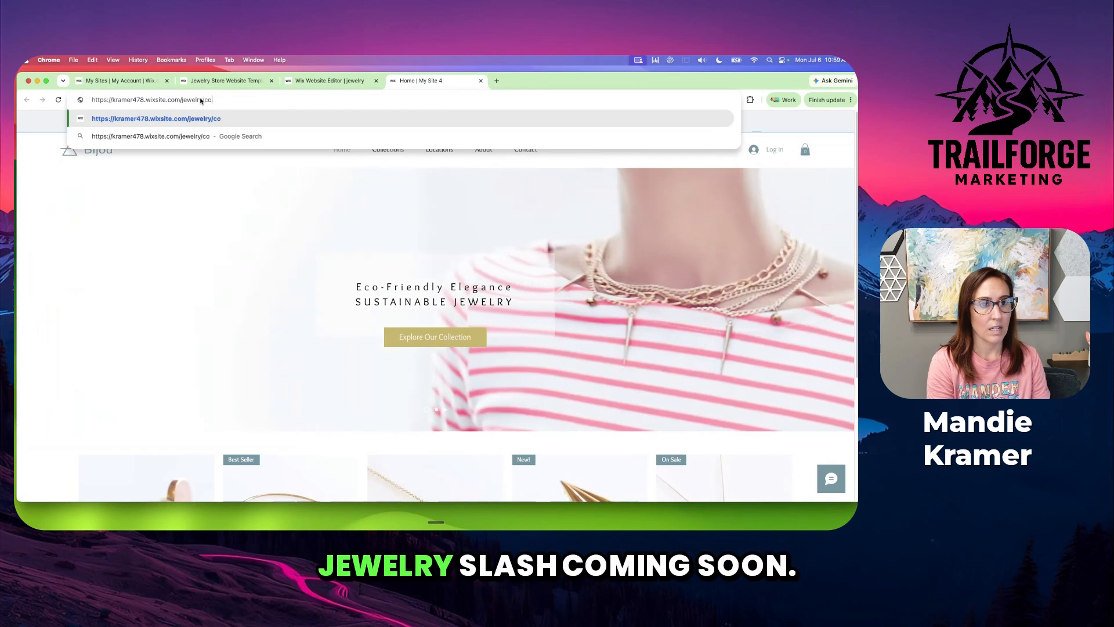
pyautogui.write('ming-soon')
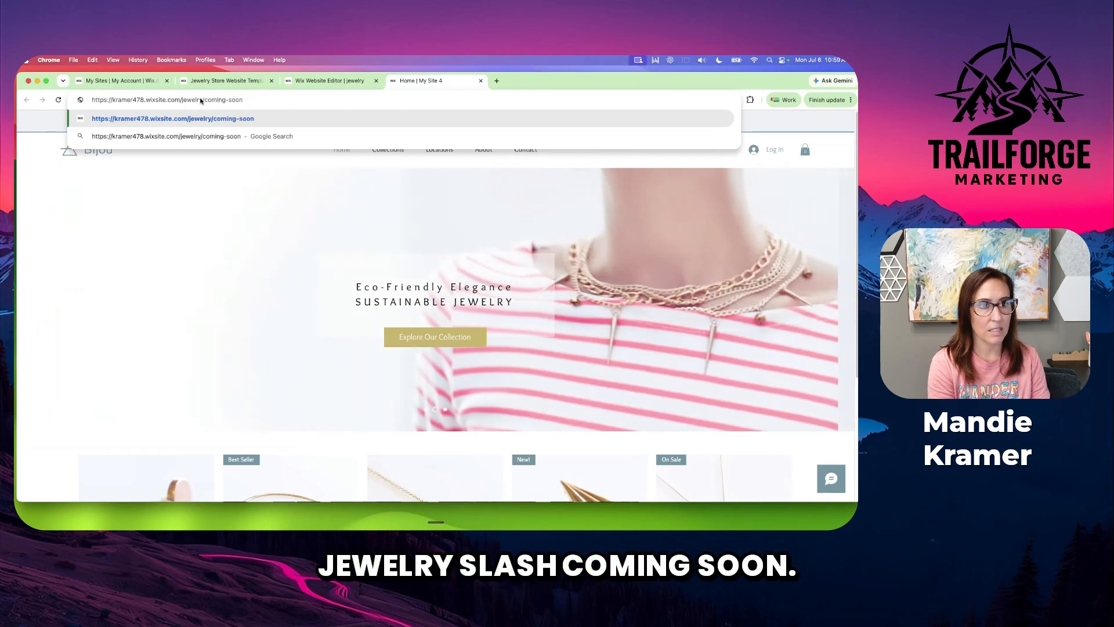
pyautogui.press('Return')
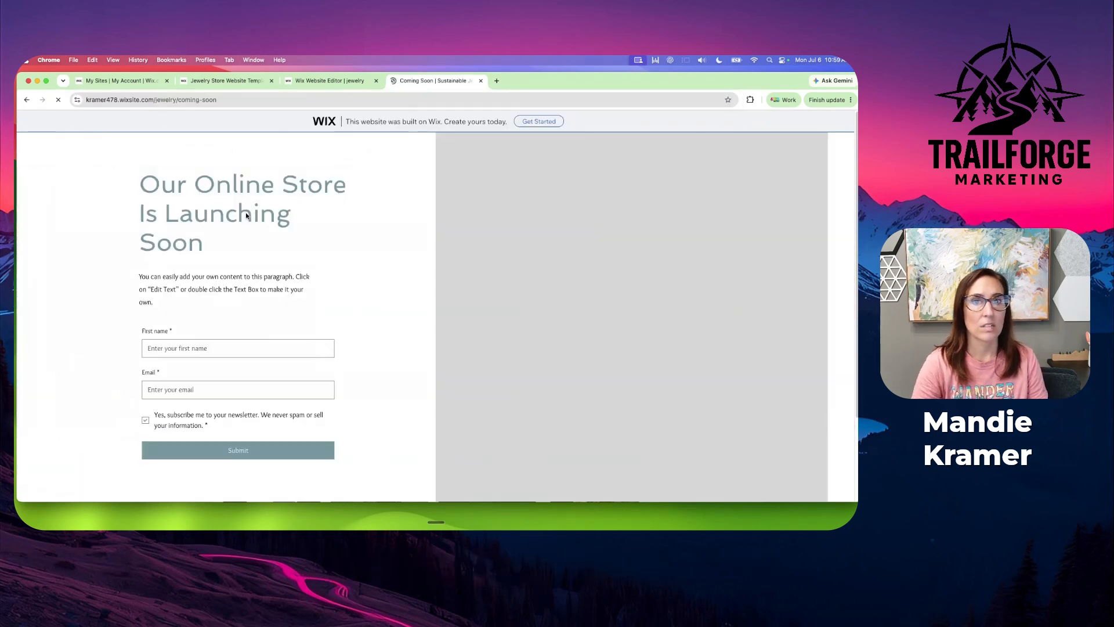
pyautogui.click(247, 101)
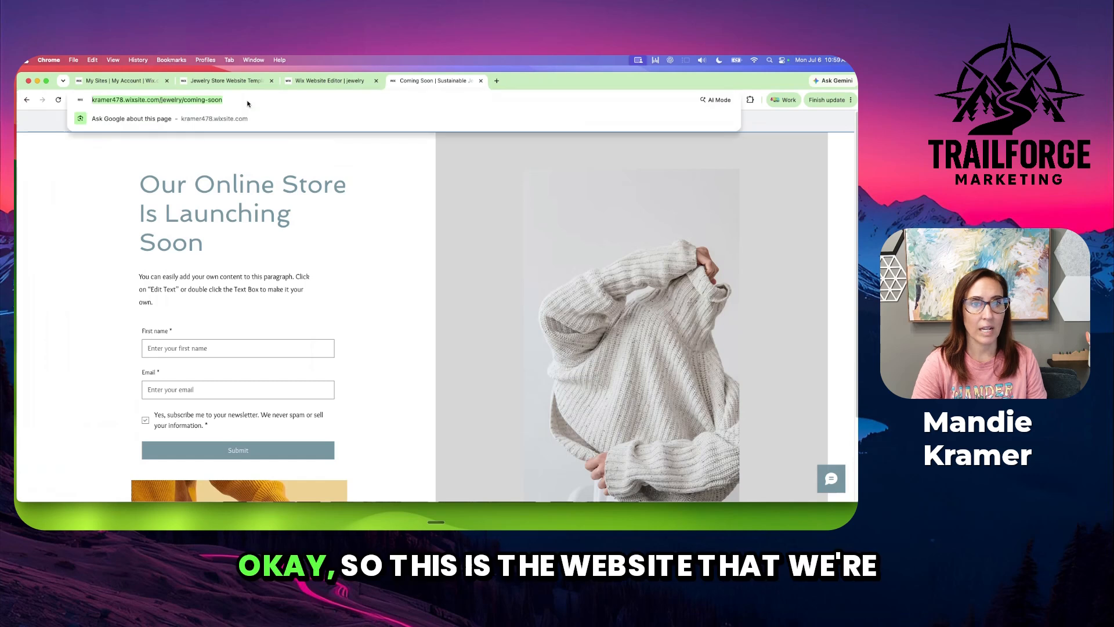
pyautogui.click(362, 309)
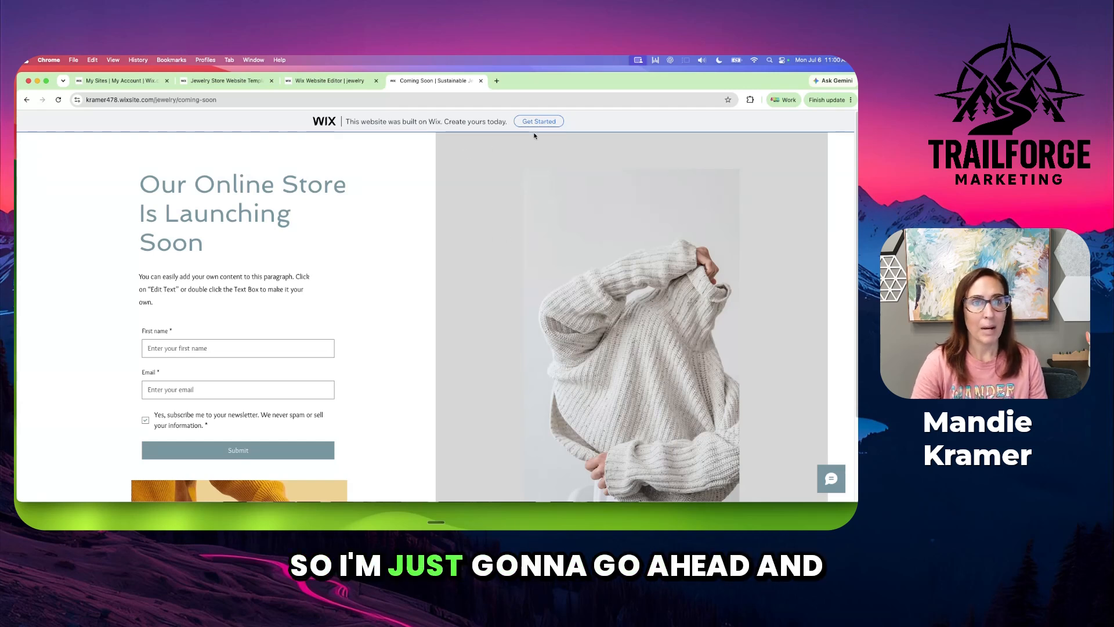
# Return to the site editor, enter mobile editing without the introduction, and open the Coming Soon page
pyautogui.click(324, 81)
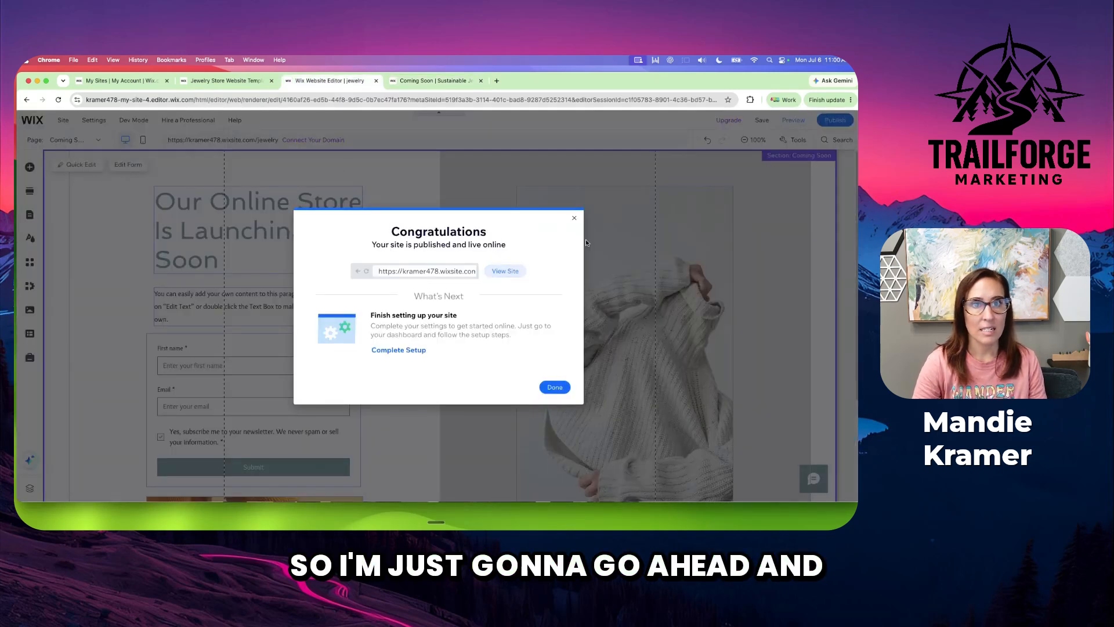
pyautogui.click(574, 218)
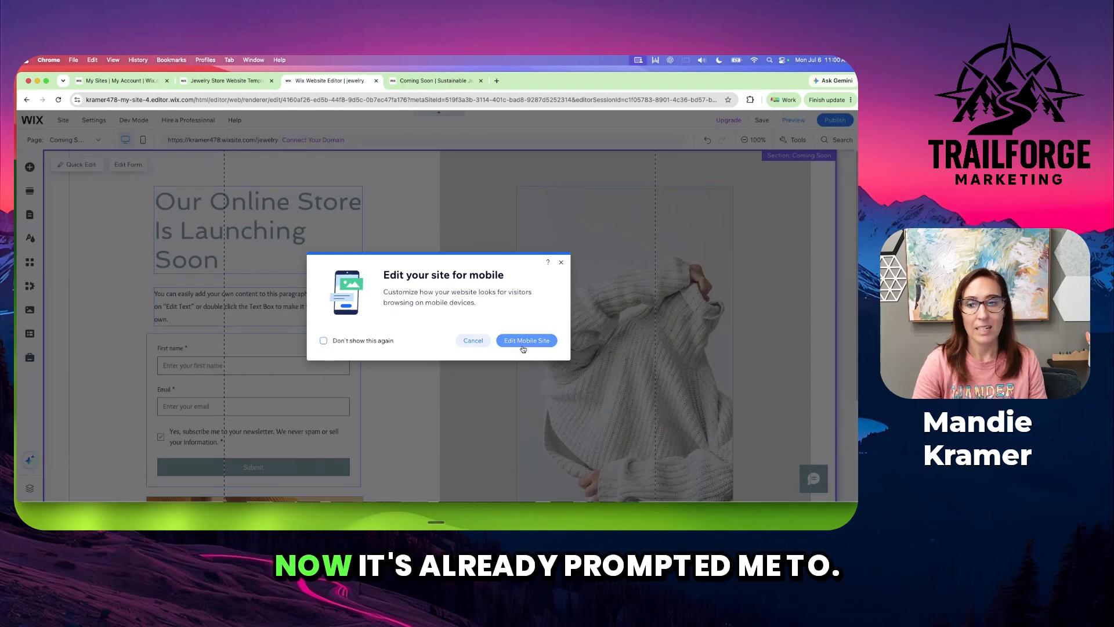
pyautogui.click(524, 341)
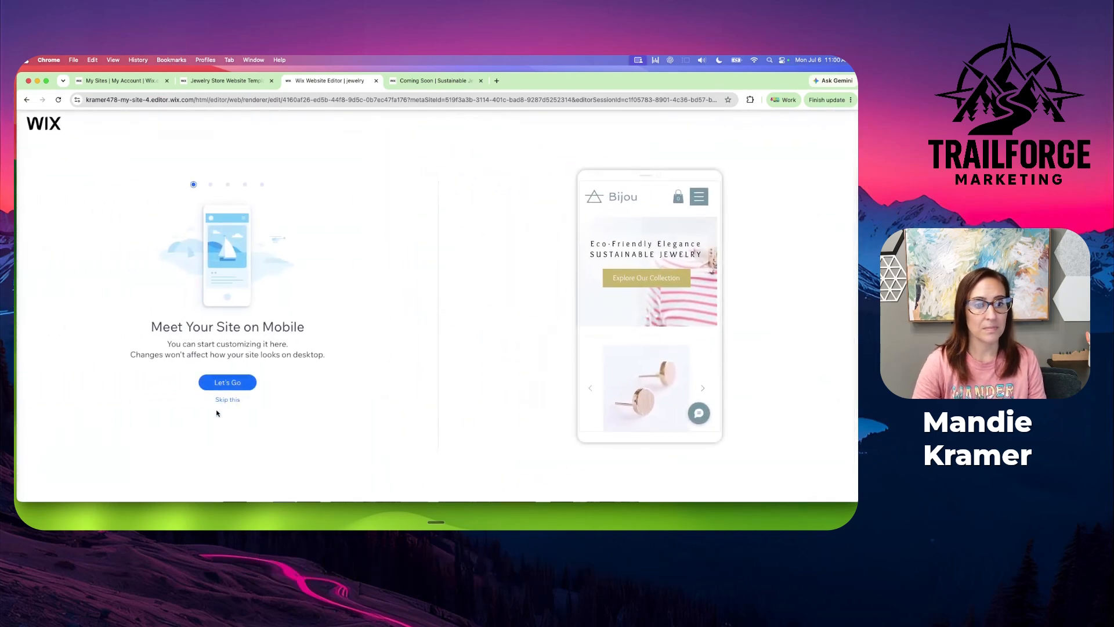
pyautogui.click(225, 400)
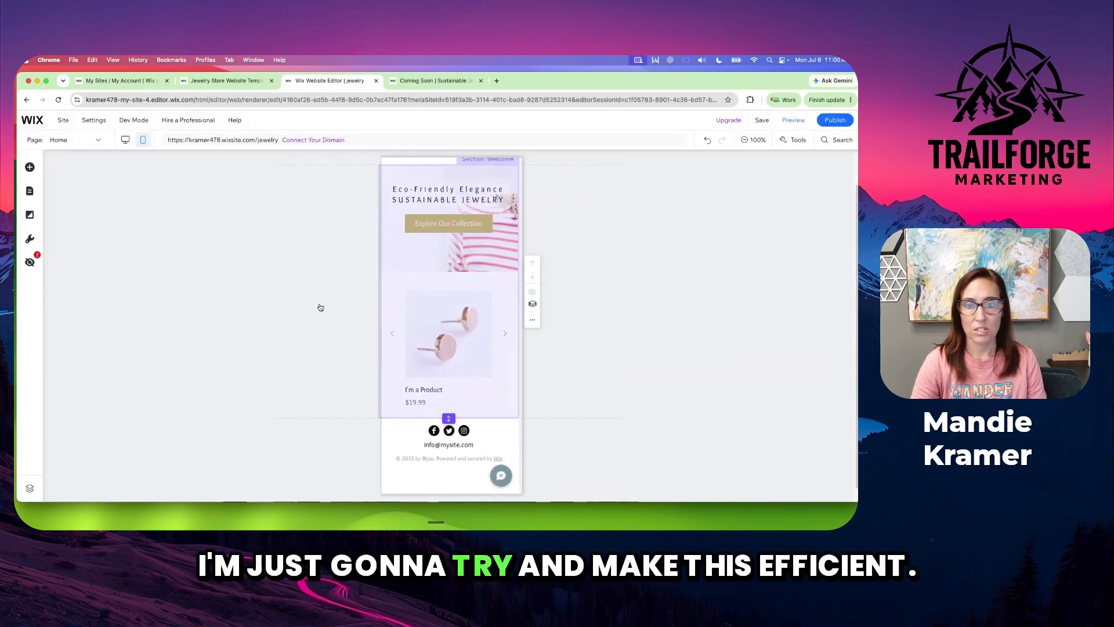
pyautogui.click(75, 140)
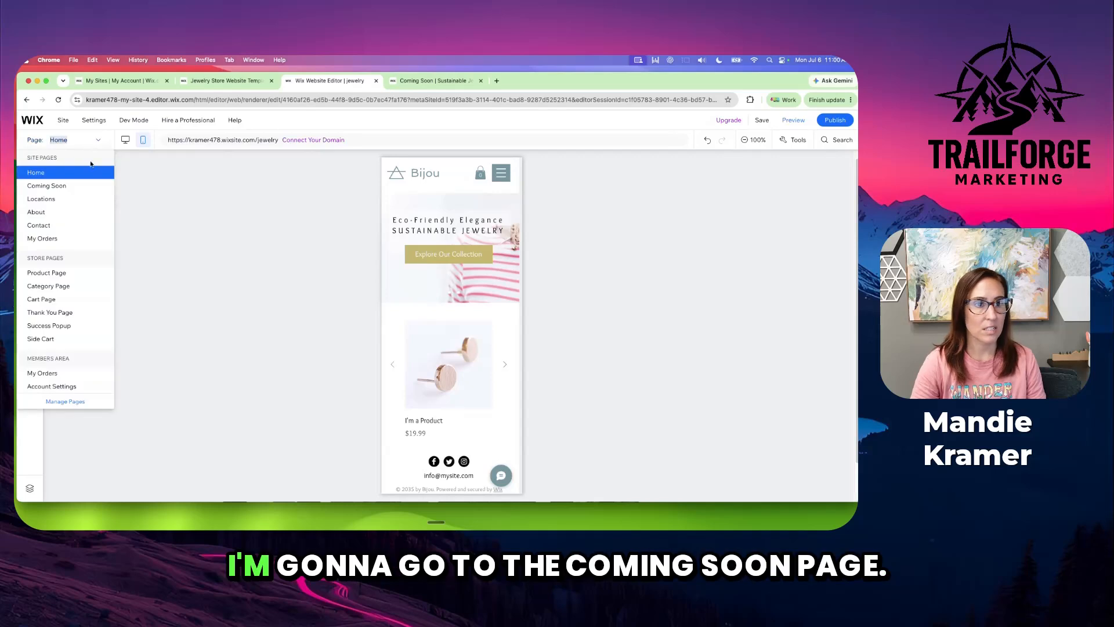
pyautogui.click(63, 185)
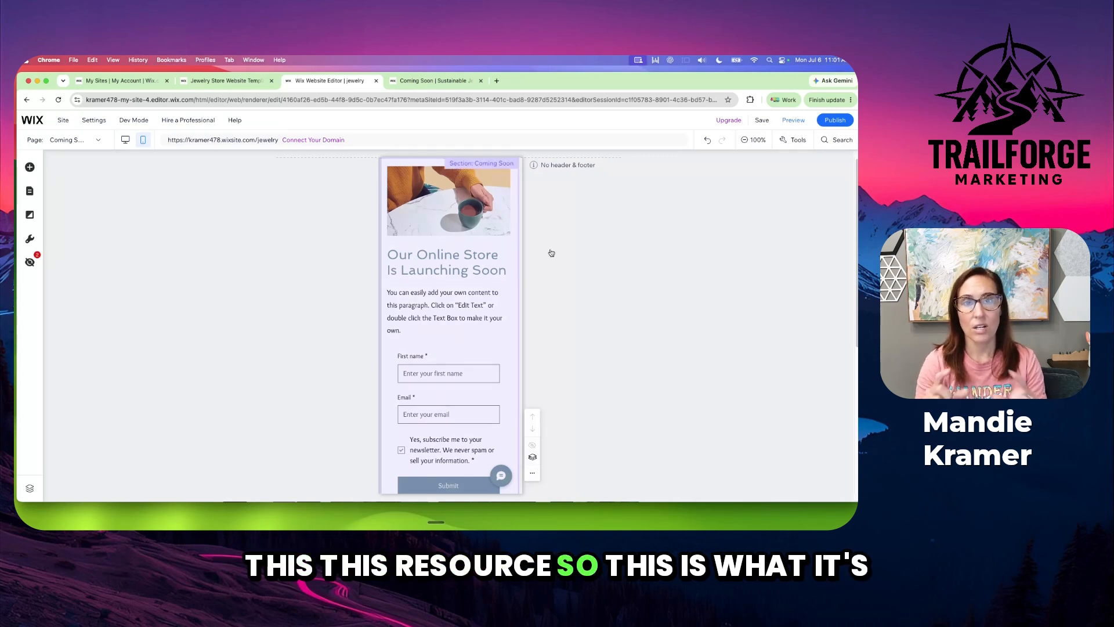
# Hide the coffee image above the heading from the mobile version of the Coming Soon page
pyautogui.click(441, 207)
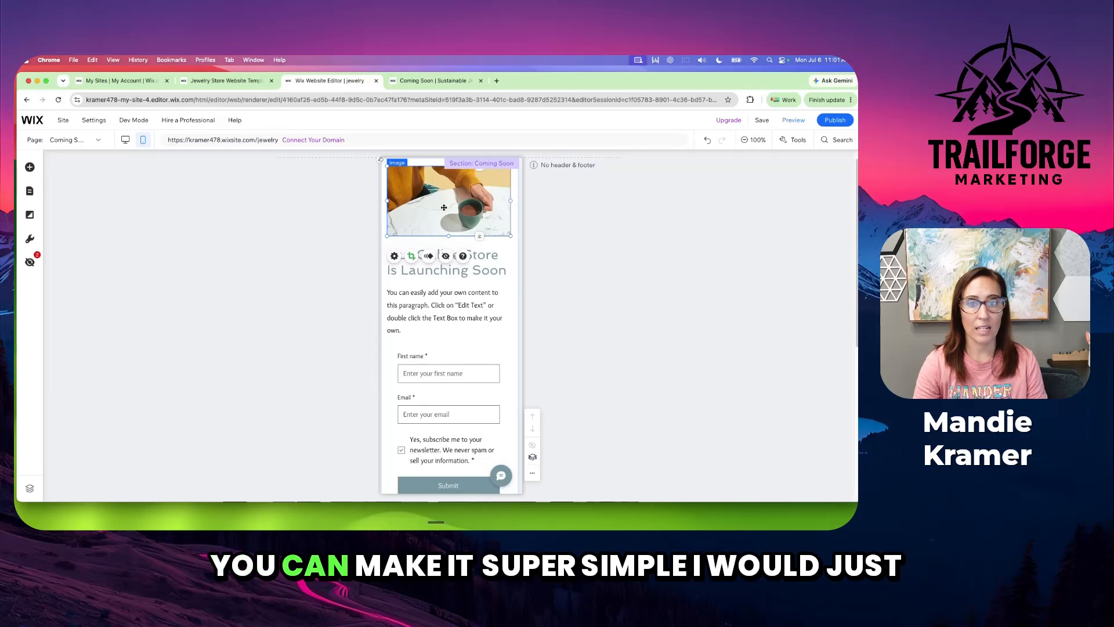
pyautogui.press('Delete')
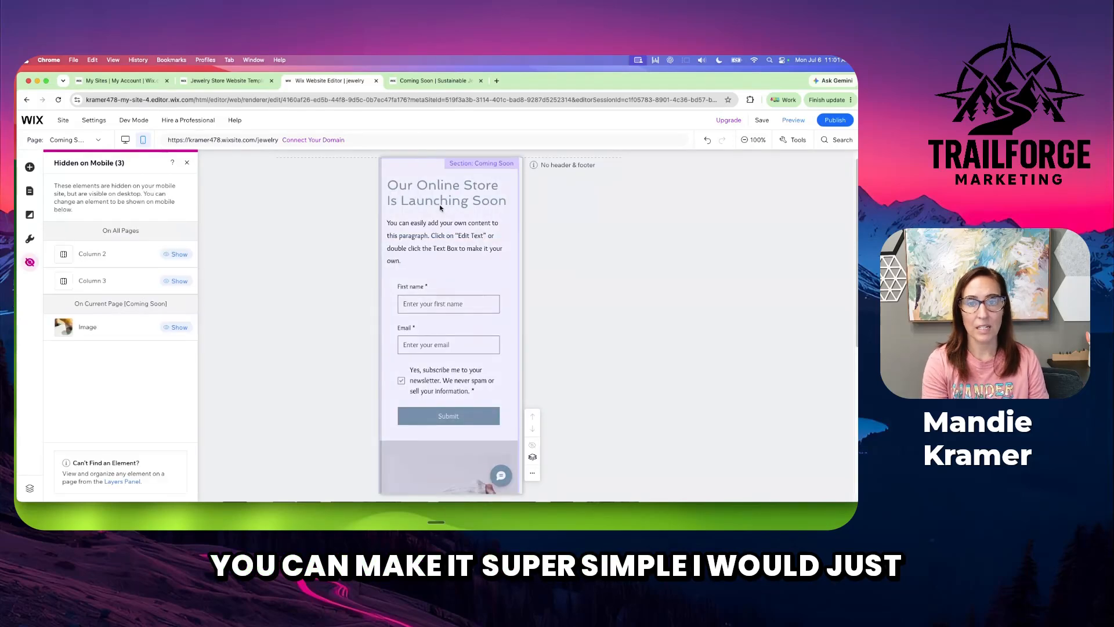
# Hide the sweater image below the signup form from the mobile version of the Coming Soon page
pyautogui.click(463, 209)
pyautogui.scroll(-5, 458, 226)
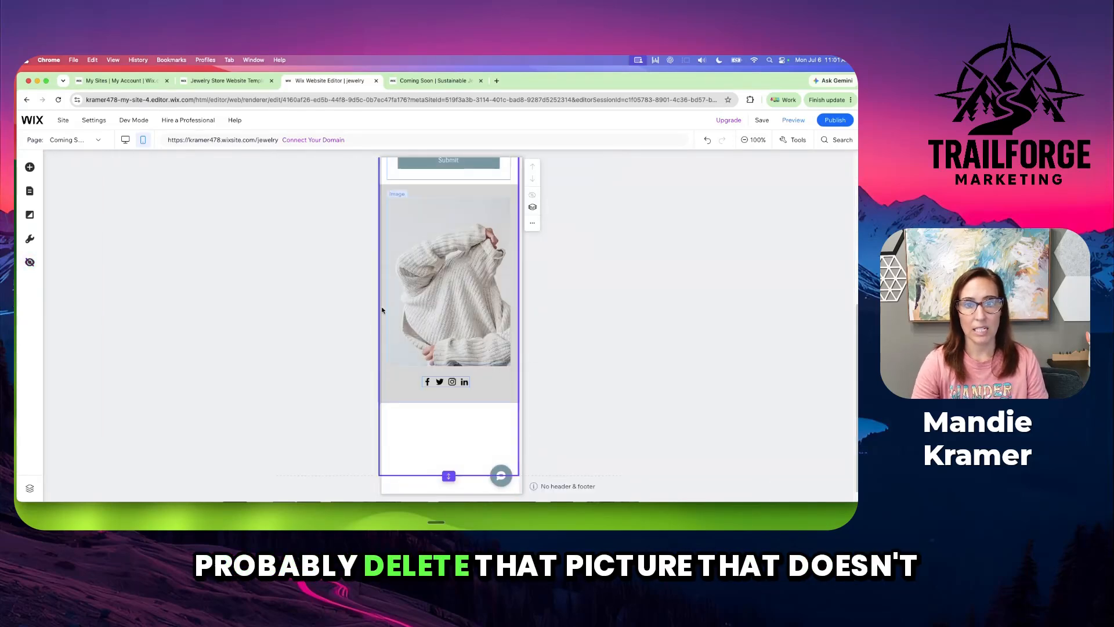
pyautogui.click(448, 337)
pyautogui.press('Delete')
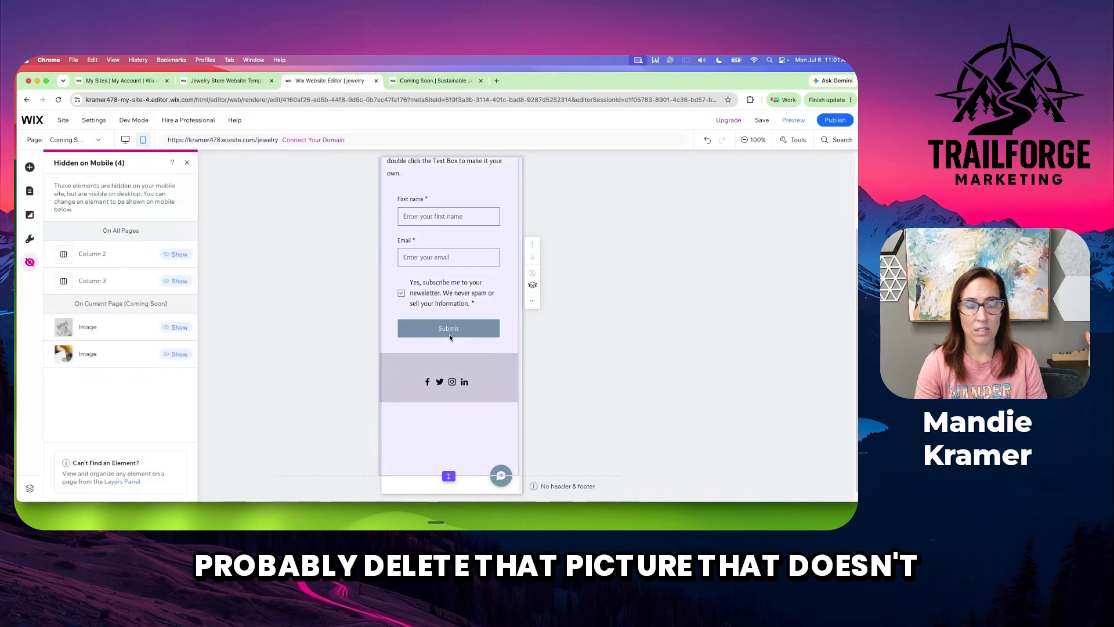
pyautogui.click(464, 441)
pyautogui.scroll(3, 441, 308)
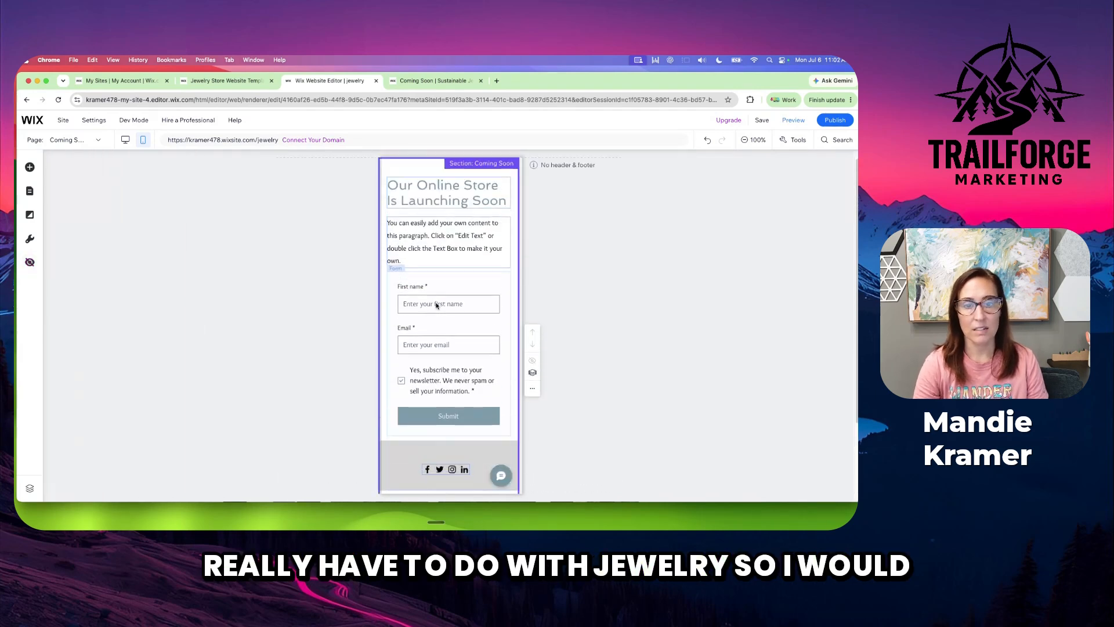
# Hide the placeholder paragraph under the heading from the mobile version, leaving its text settings as they are
pyautogui.click(438, 240)
pyautogui.doubleClick(438, 239)
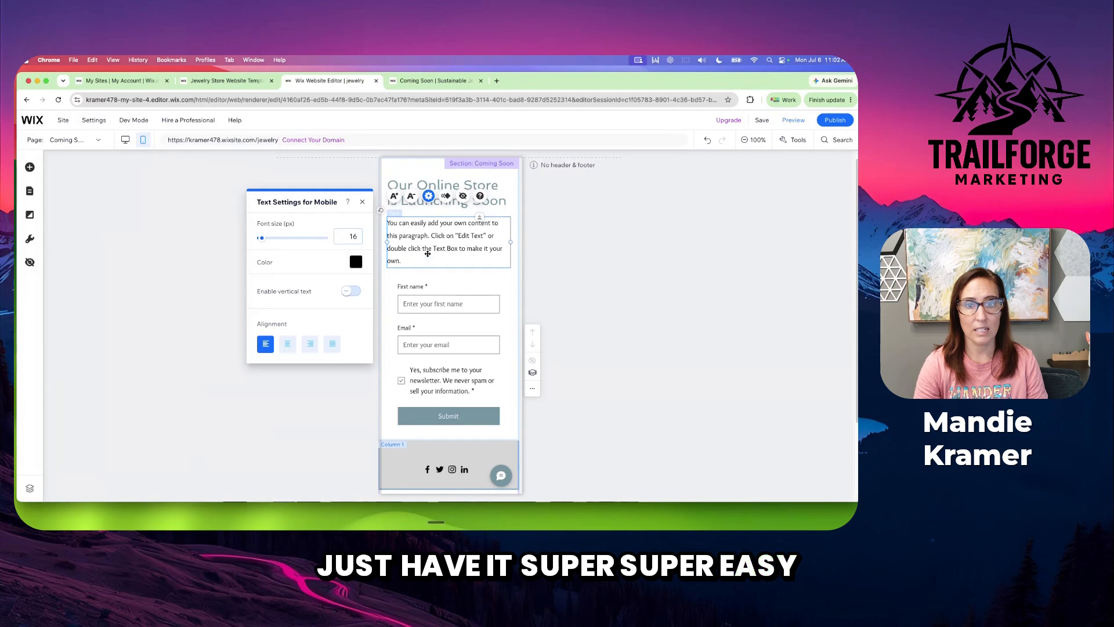
pyautogui.click(362, 202)
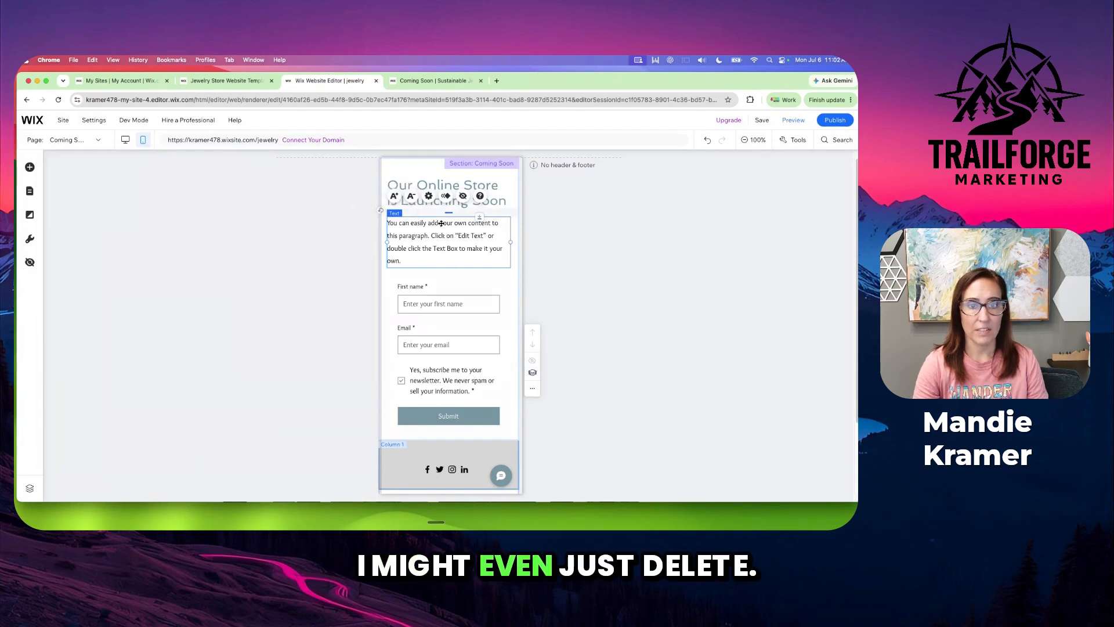
pyautogui.press('Delete')
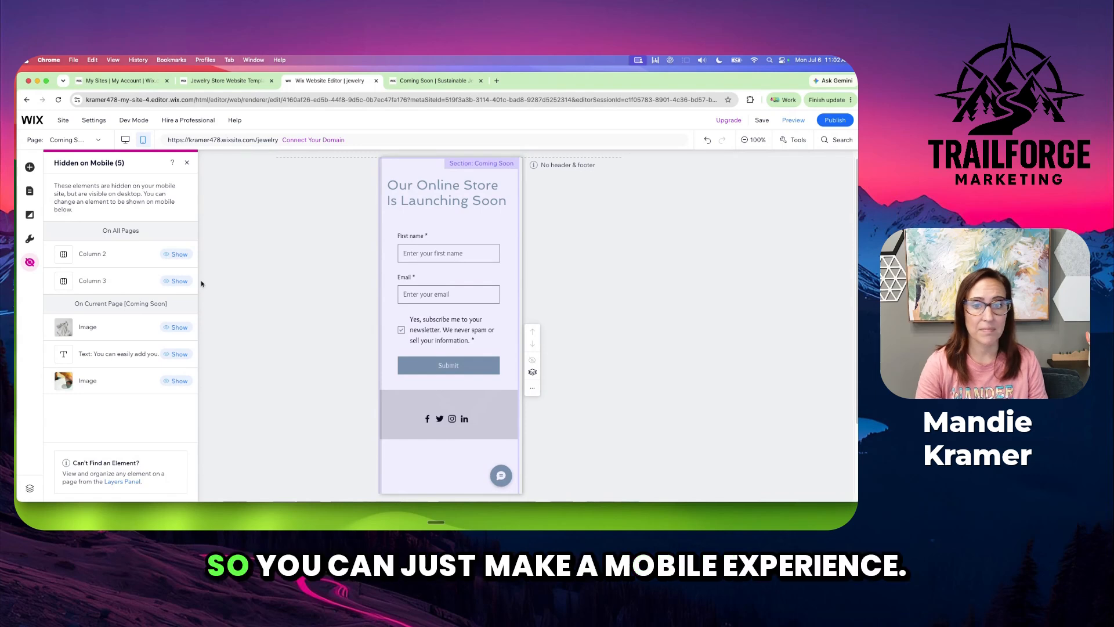
# Preview the hidden sweater image from the list of elements hidden on mobile, and close the list
pyautogui.click(179, 327)
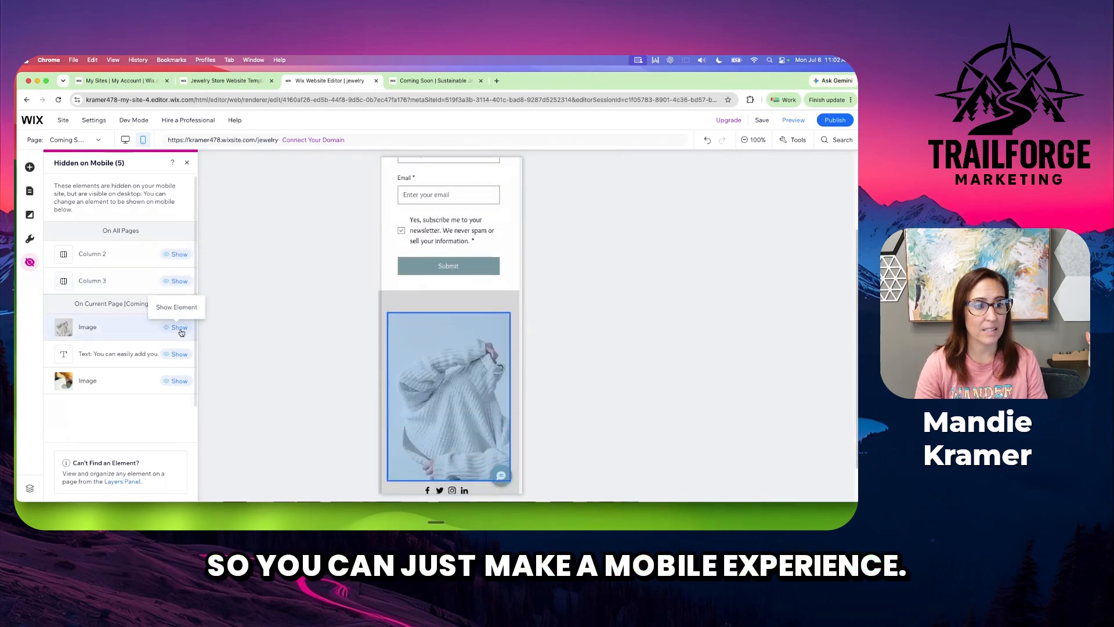
pyautogui.click(177, 255)
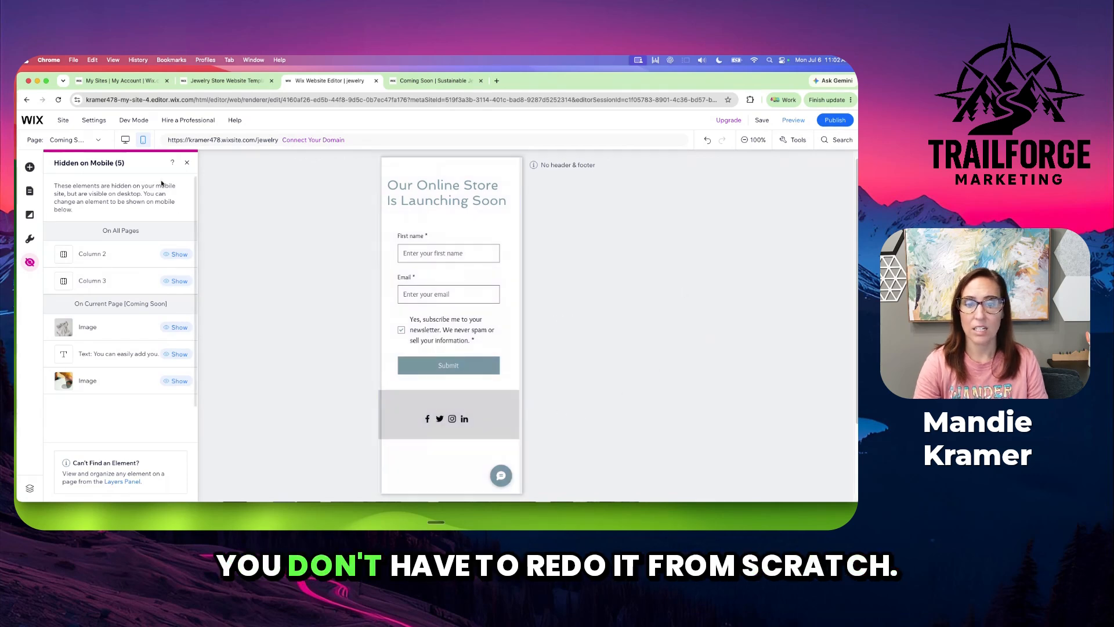
pyautogui.click(187, 163)
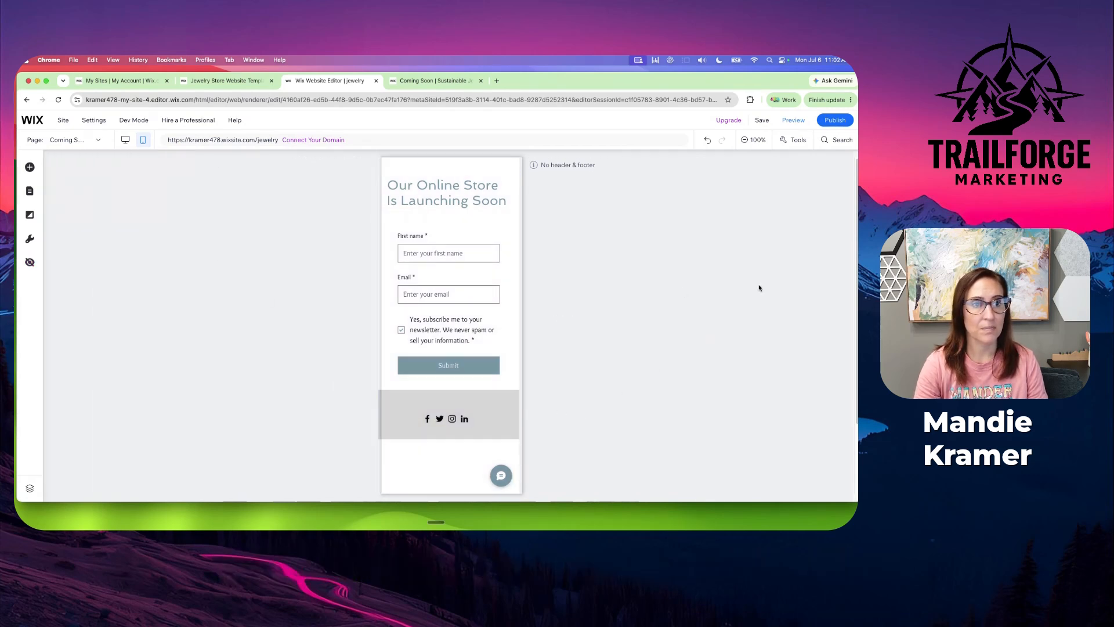
# Publish the updated site and switch to the live Coming Soon page to view its address
pyautogui.click(835, 120)
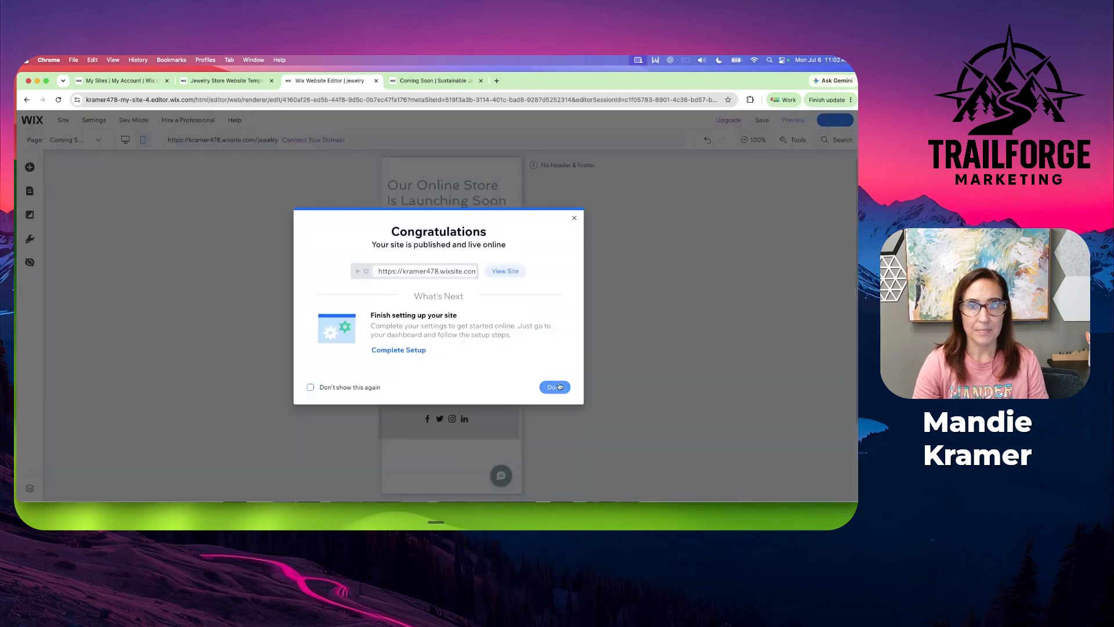
pyautogui.click(554, 385)
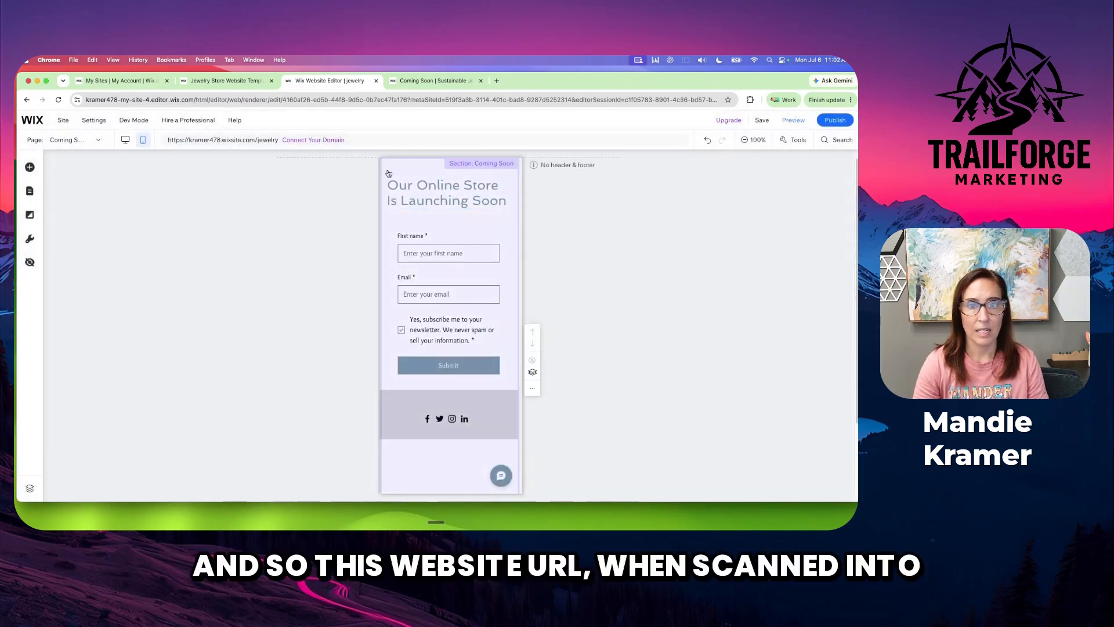
pyautogui.click(436, 80)
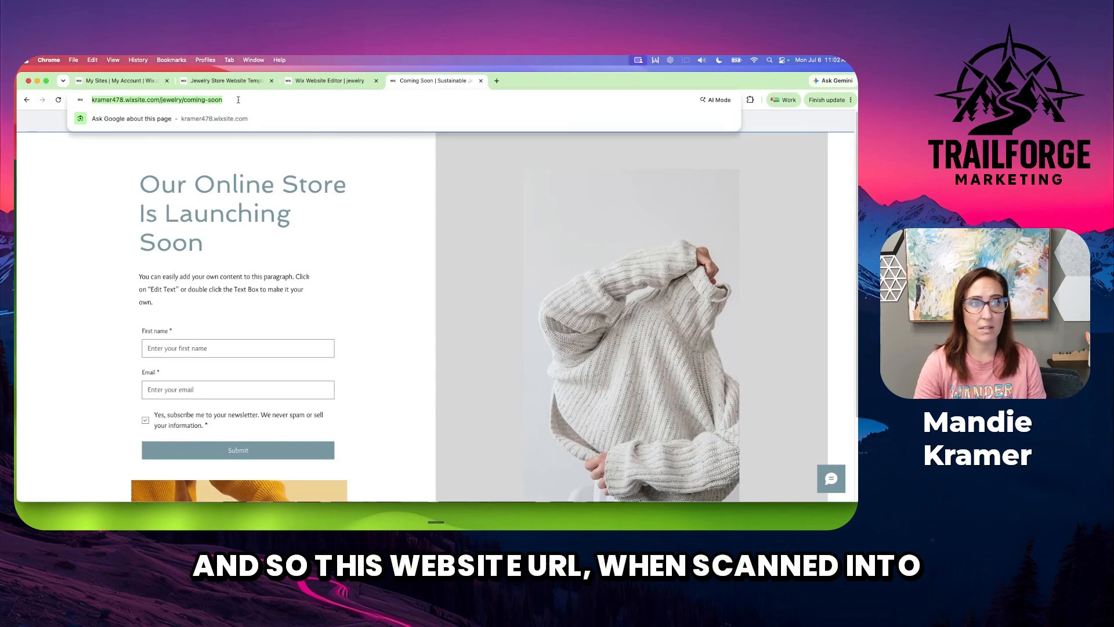
# Preview the mobile Coming Soon page from the site editor and publish the site again
pyautogui.click(349, 77)
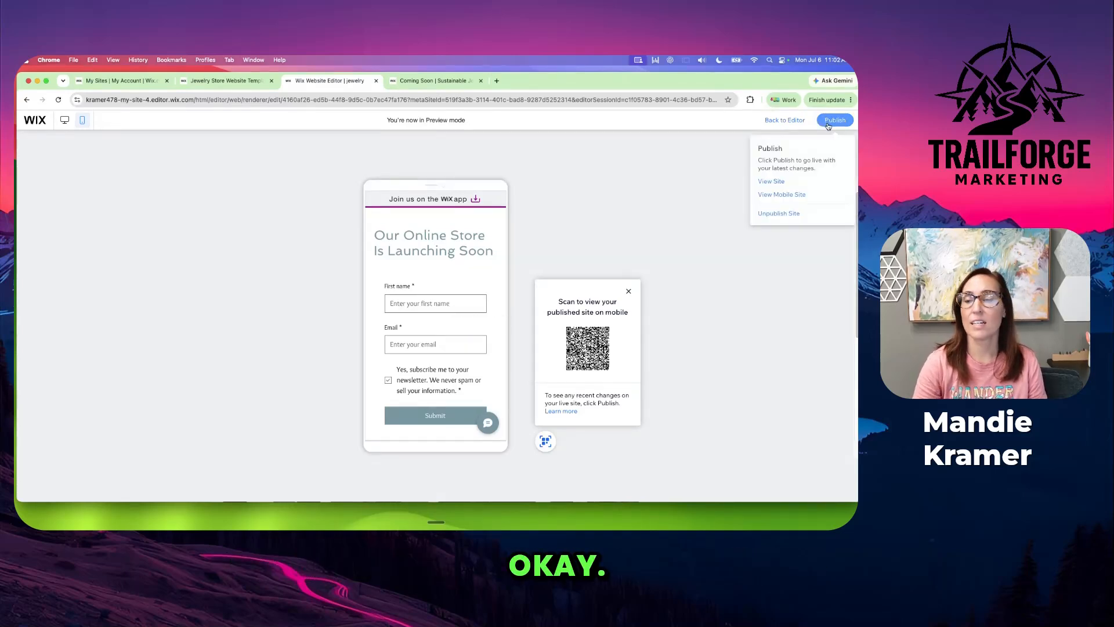
pyautogui.click(781, 122)
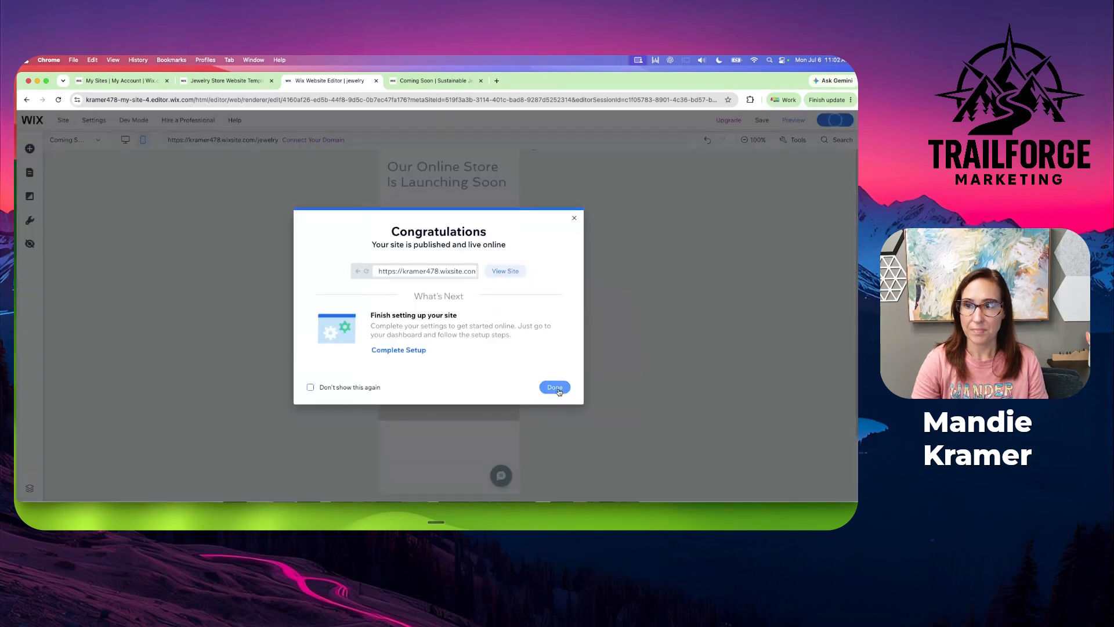
pyautogui.click(555, 387)
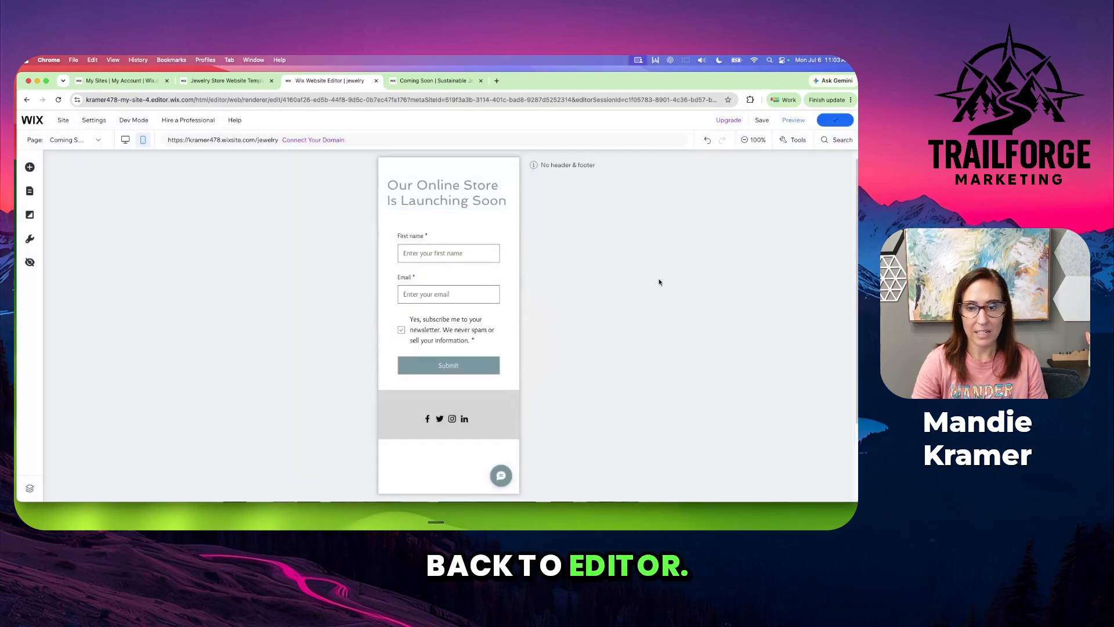
# Switch back to desktop editing and review the Coming Soon page's desktop layout down to its end
pyautogui.click(124, 143)
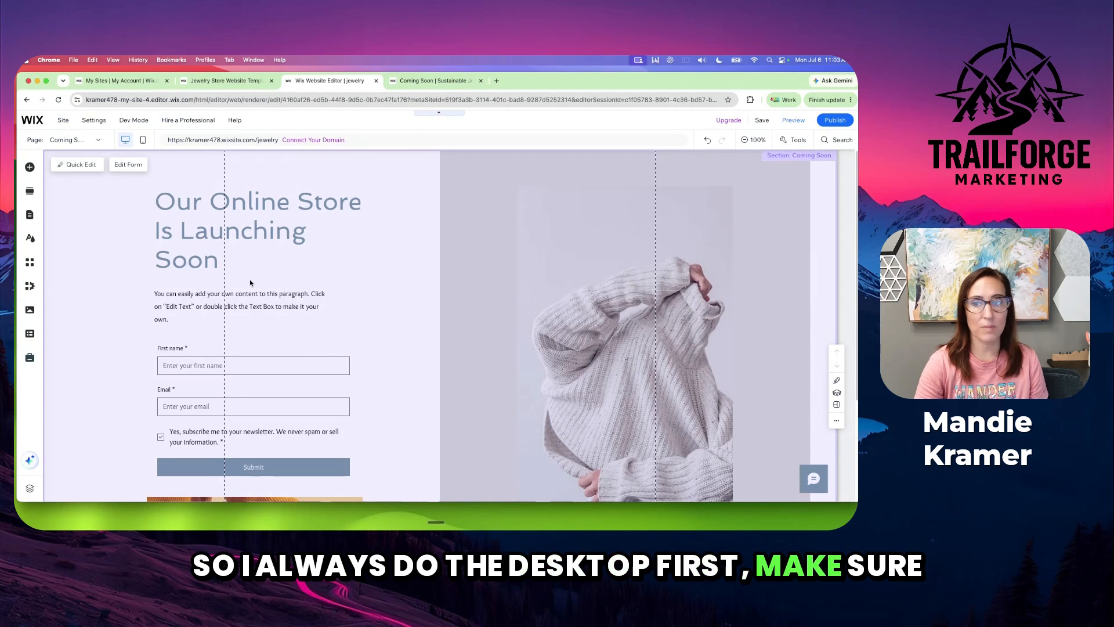
pyautogui.scroll(-1, 289, 307)
pyautogui.scroll(-5, 348, 324)
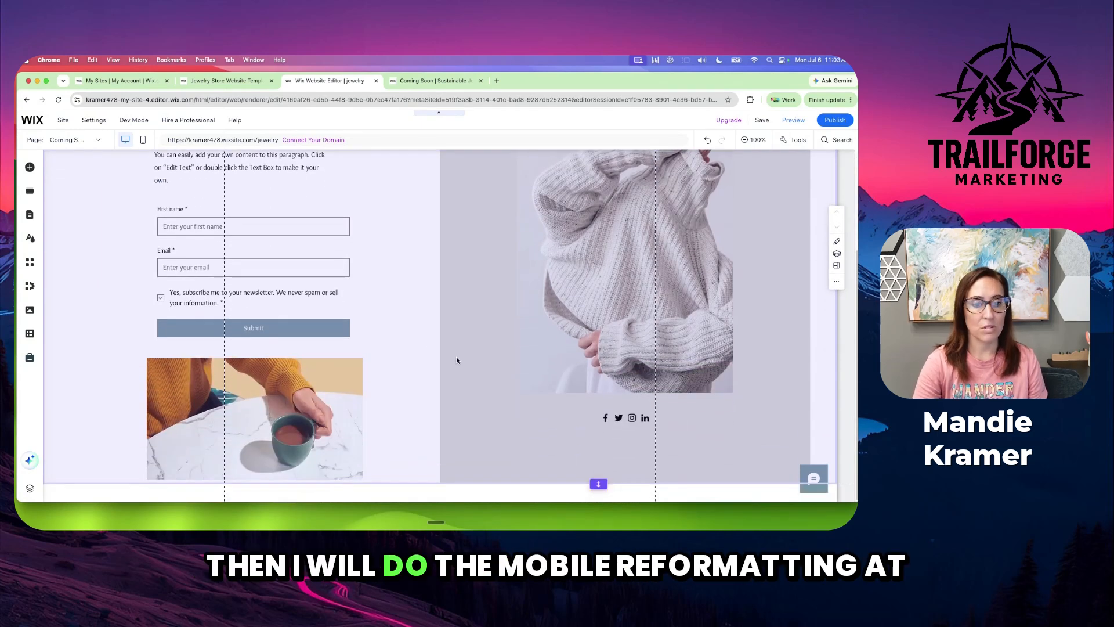
pyautogui.scroll(5, 454, 360)
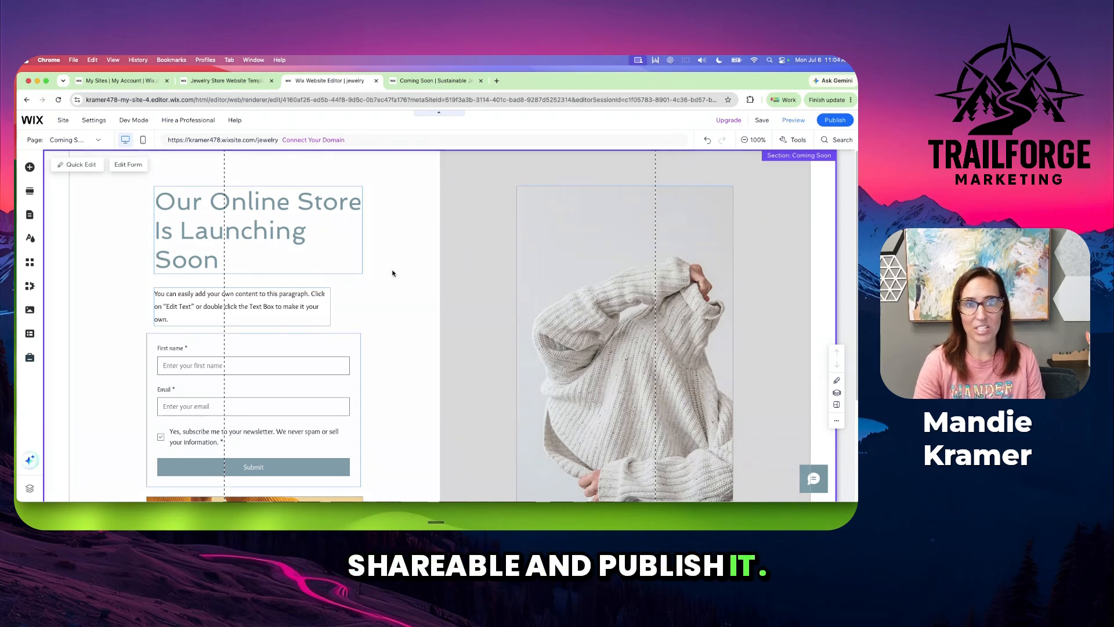
# Open the comparison of Wix Premium plans, then return to the Coming Soon page in the site editor
pyautogui.moveTo(730, 123)
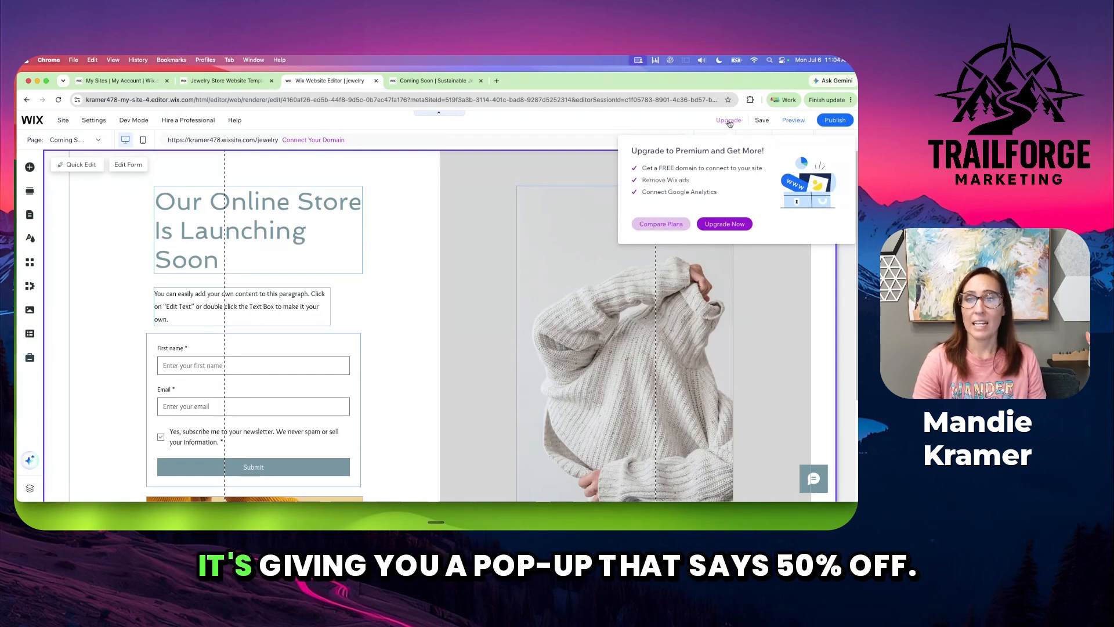
pyautogui.click(661, 224)
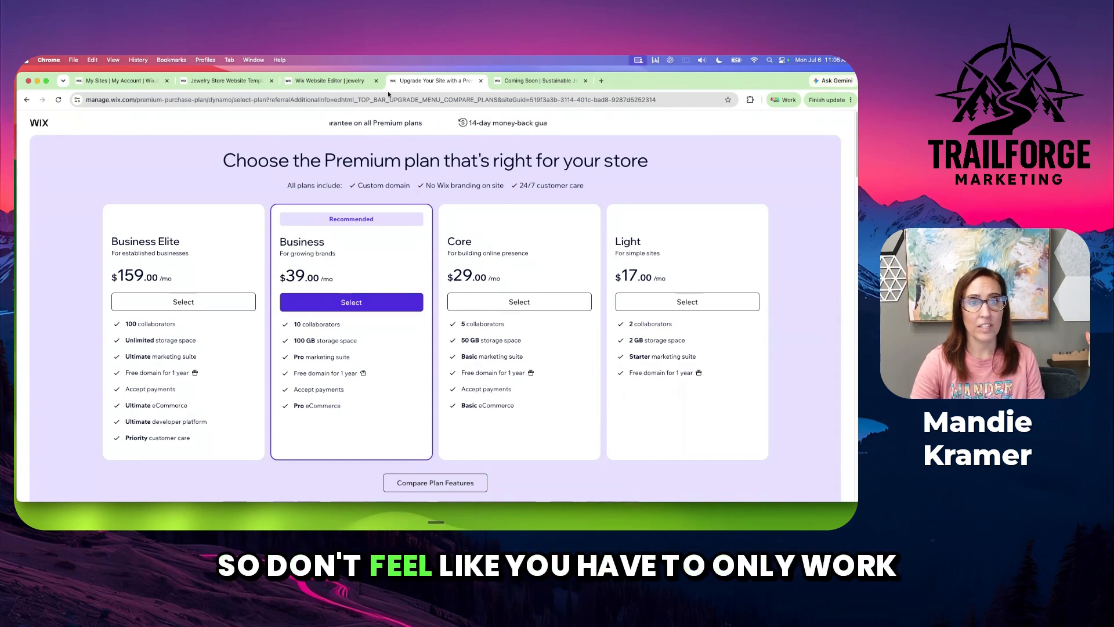
pyautogui.click(337, 82)
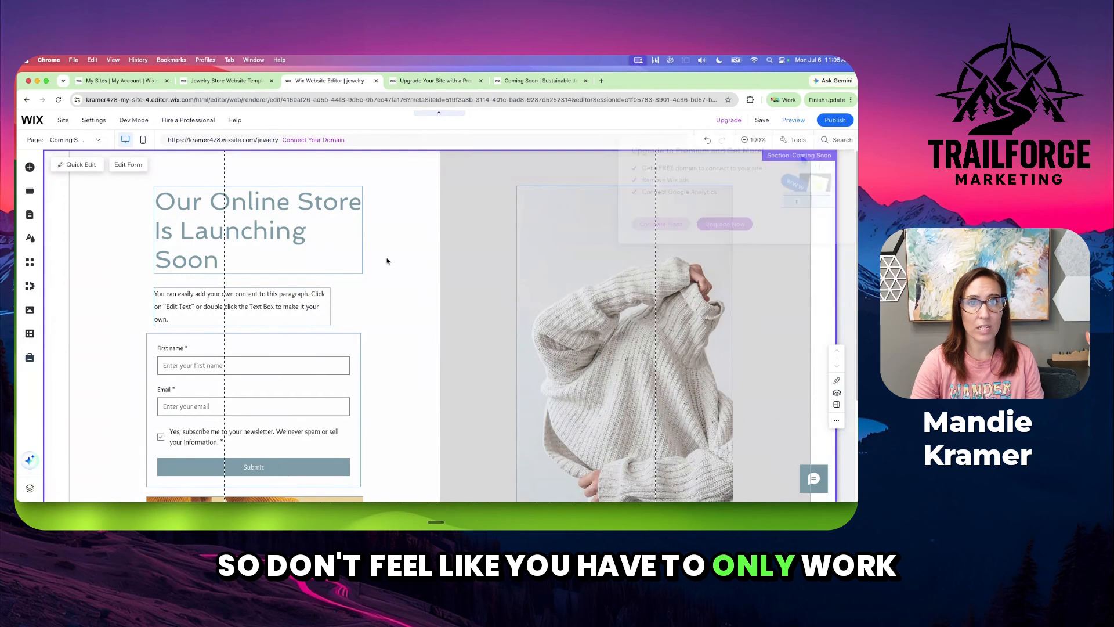
pyautogui.click(389, 259)
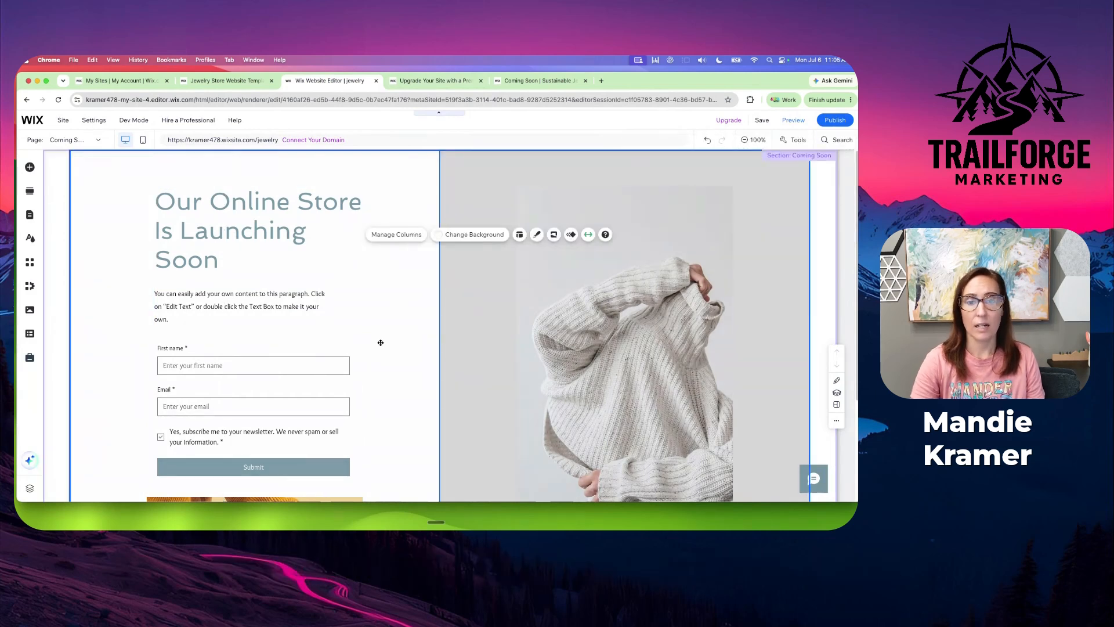